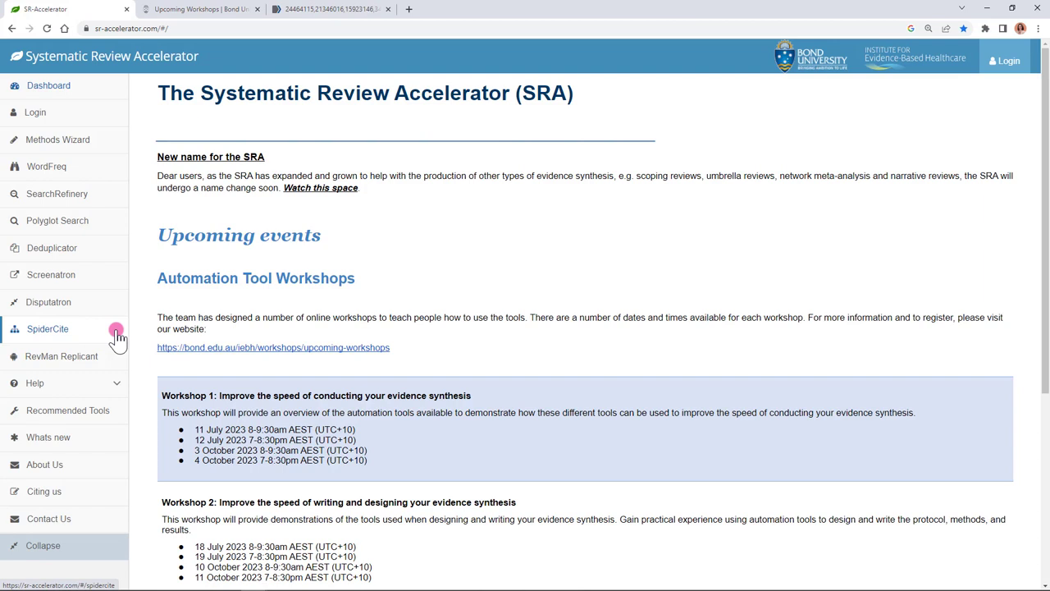
Step: Read the help topic on importing and exporting libraries
left_click(97, 382)
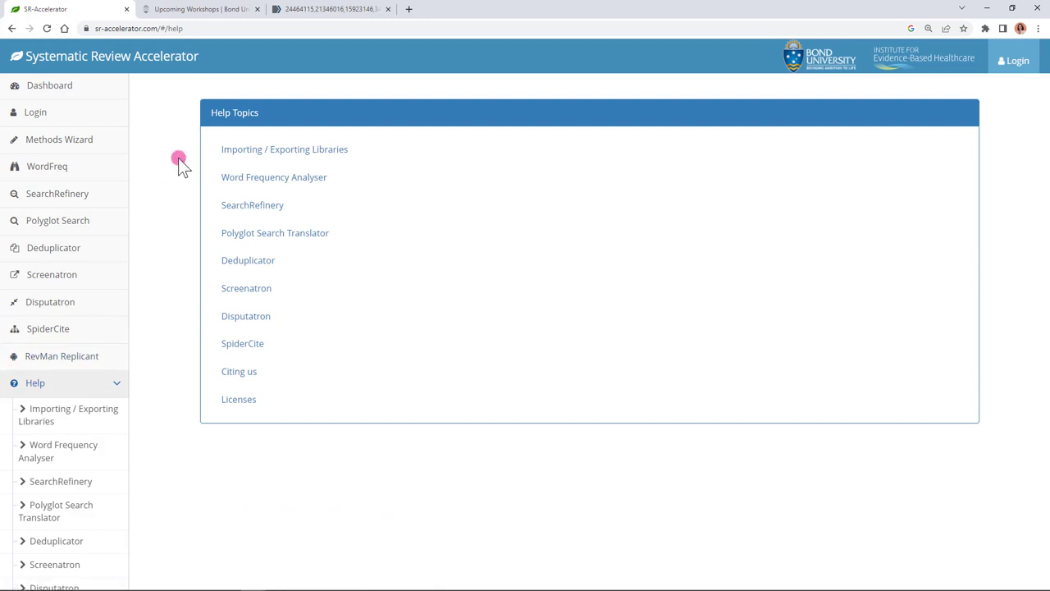
left_click(228, 152)
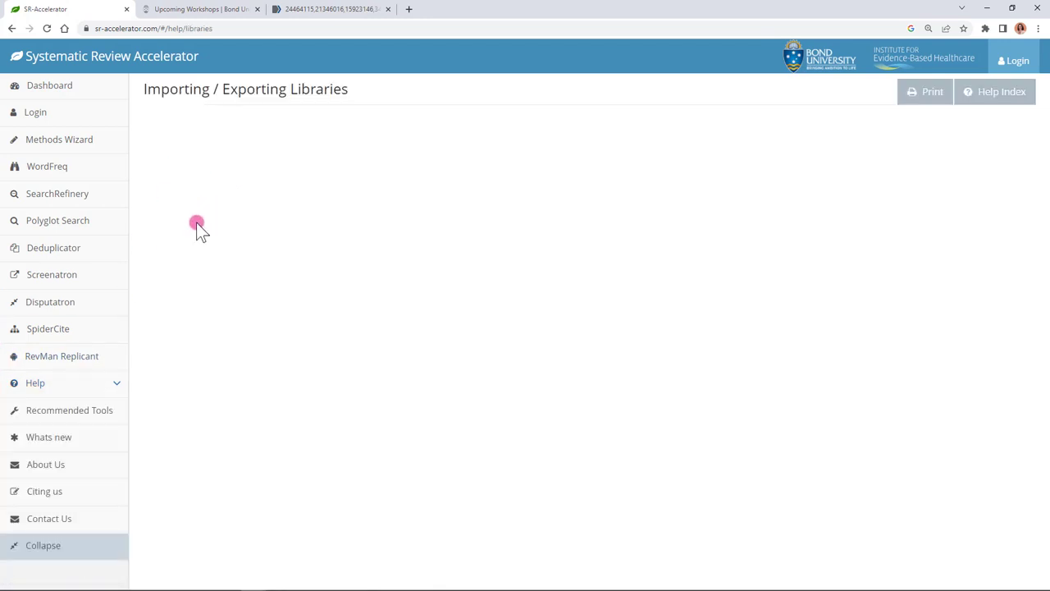
scroll(156, 295, "down", 1)
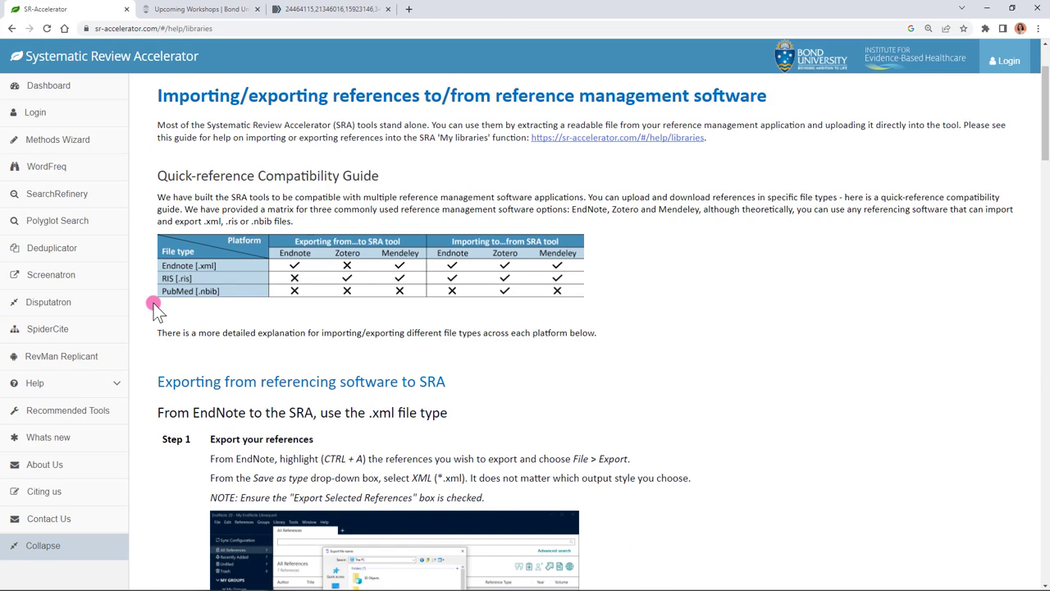
scroll(154, 303, "down", 3)
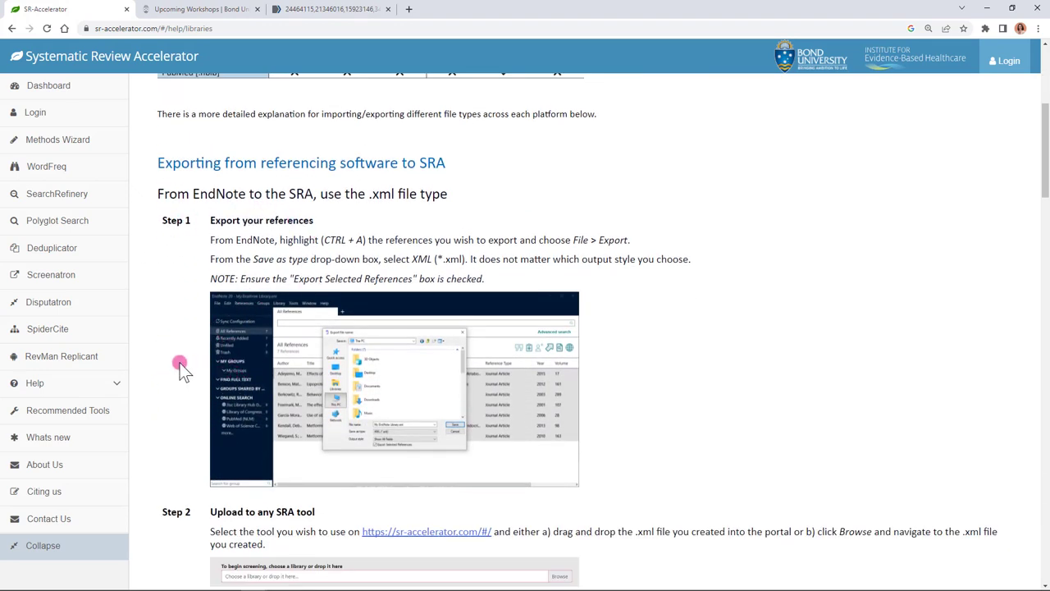
Step: Look over the Citing us and Contact Us pages, ending on the Word Freq tool
left_click(62, 493)
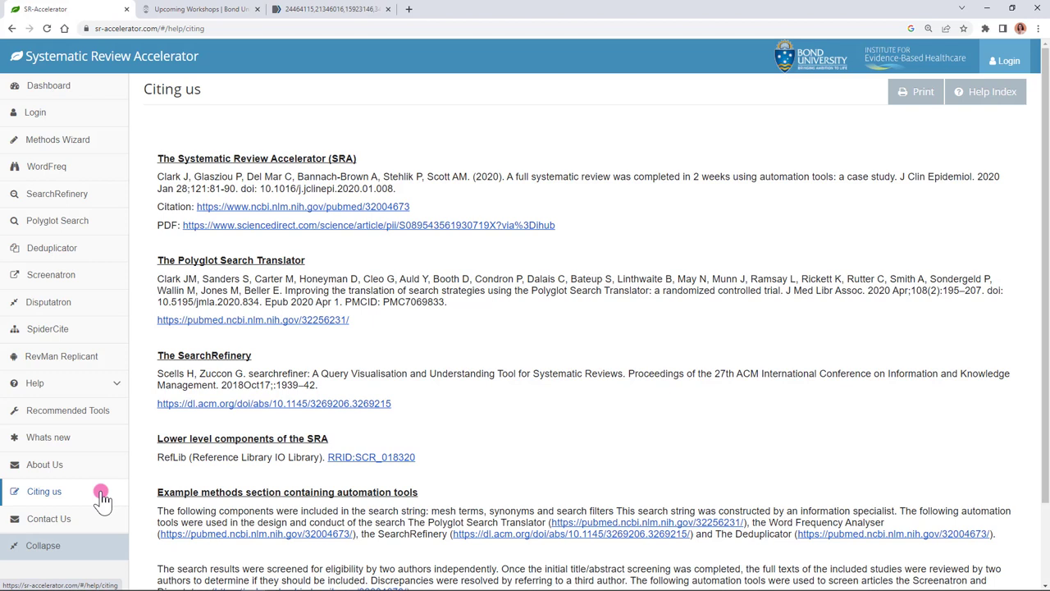
left_click(101, 517)
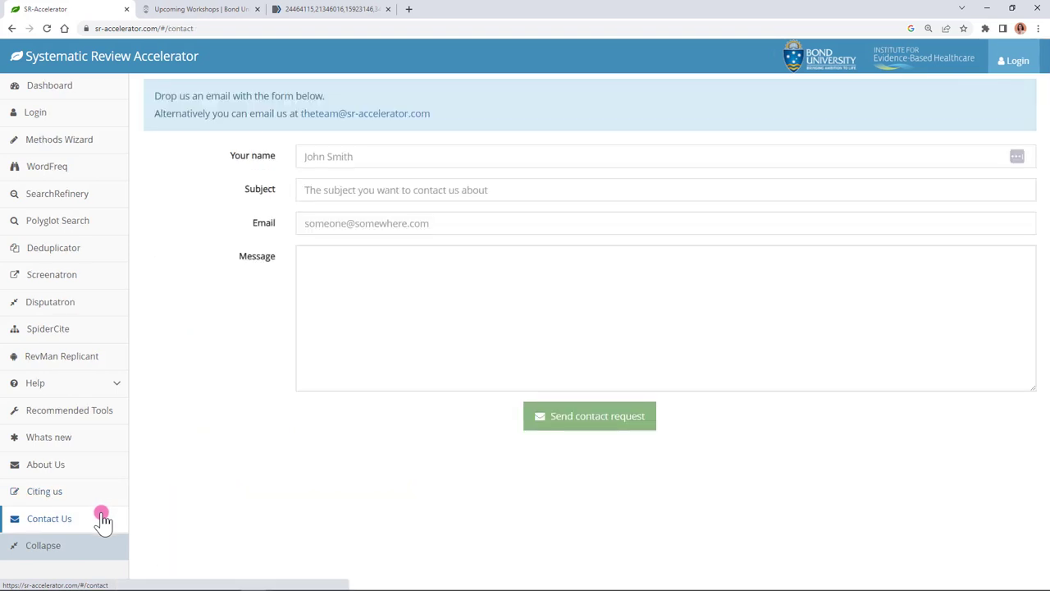
left_click(88, 176)
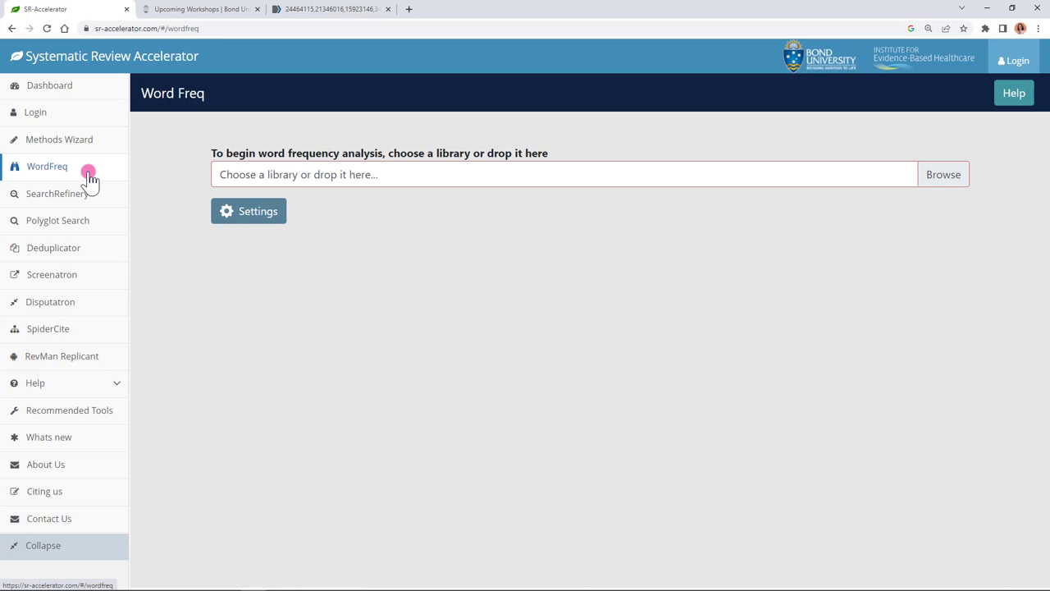
Step: Export all five PubMed seed results on the page as a citation-manager file
left_click(281, 12)
scroll(184, 312, "down", 3)
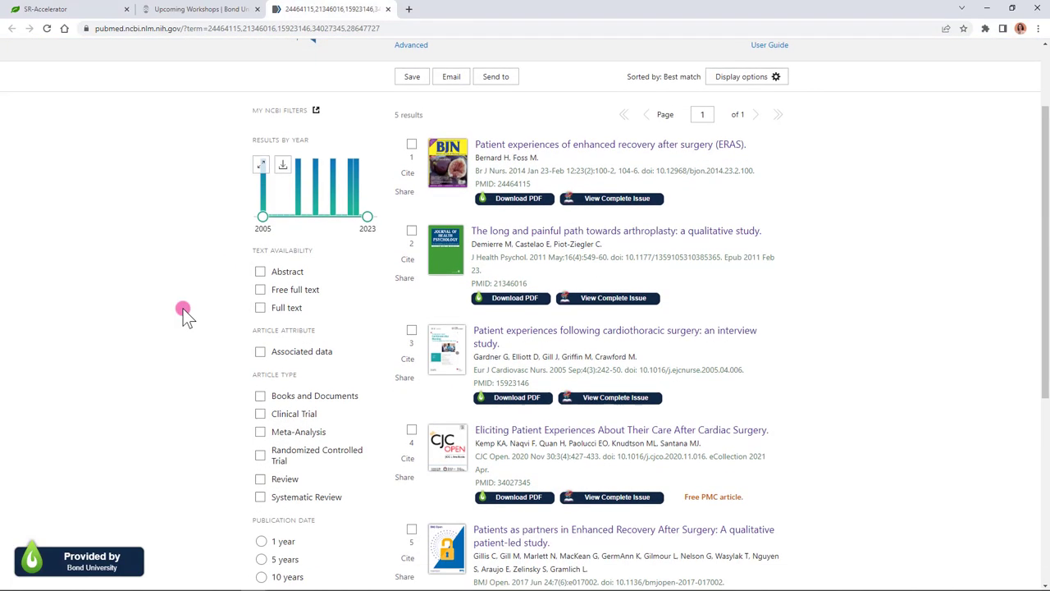
scroll(183, 312, "up", 3)
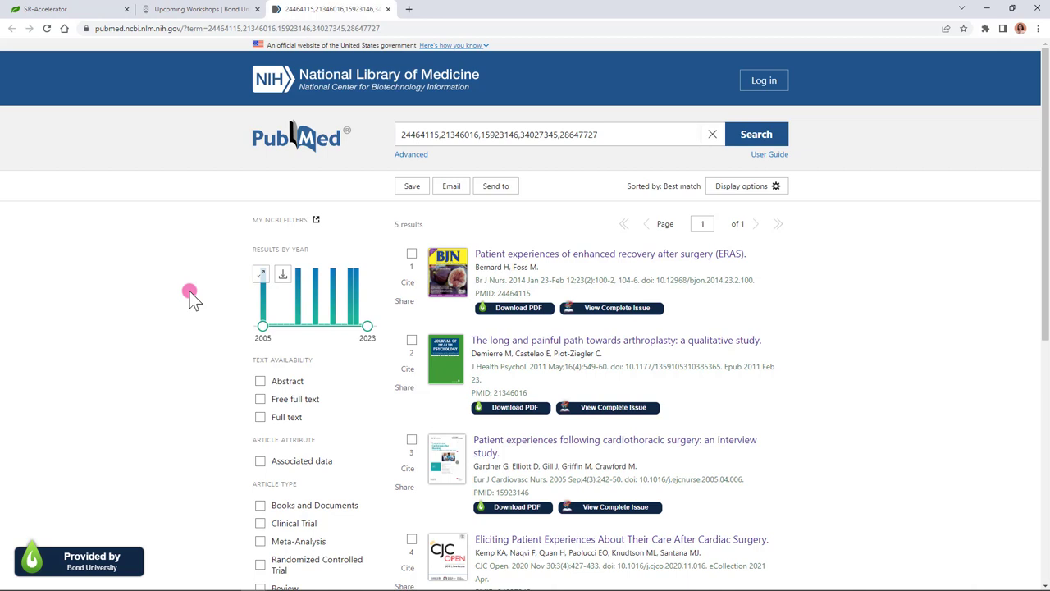
left_click(490, 191)
left_click(486, 287)
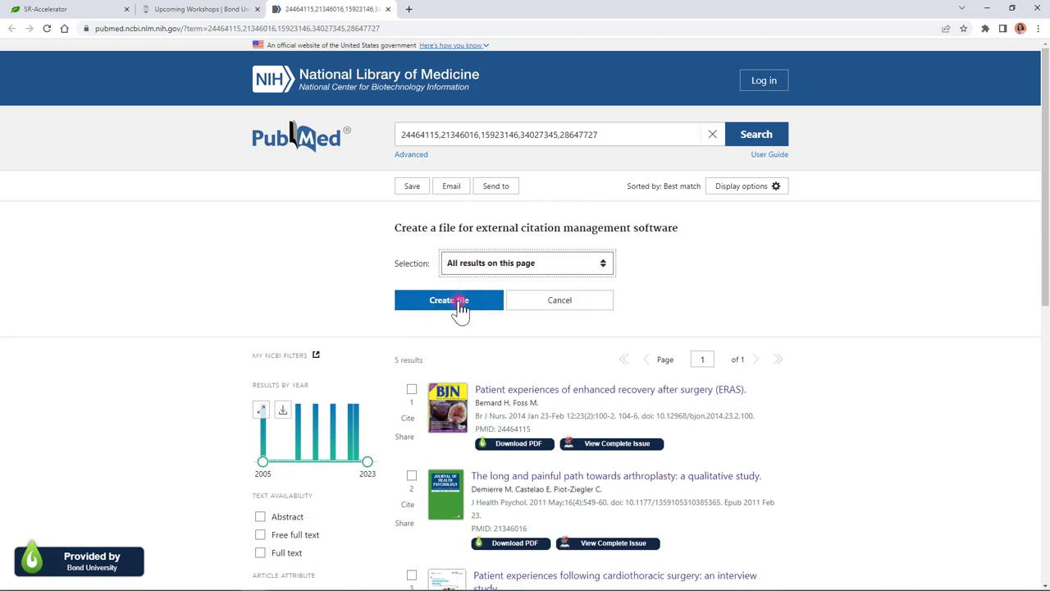
left_click(447, 301)
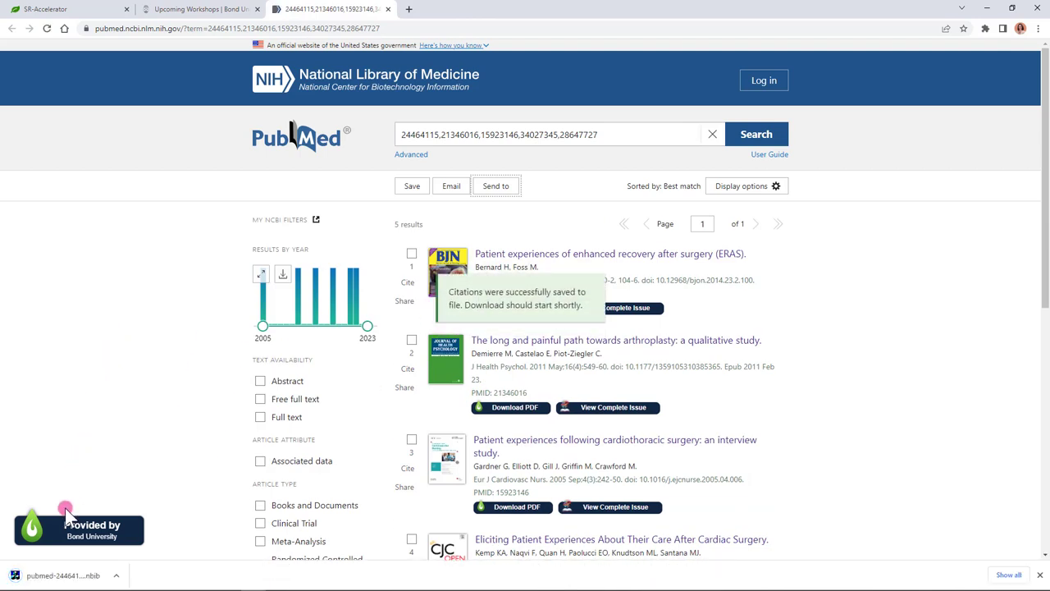
Step: Open the downloaded citation file in EndNote and select all five imported references
left_click(21, 572)
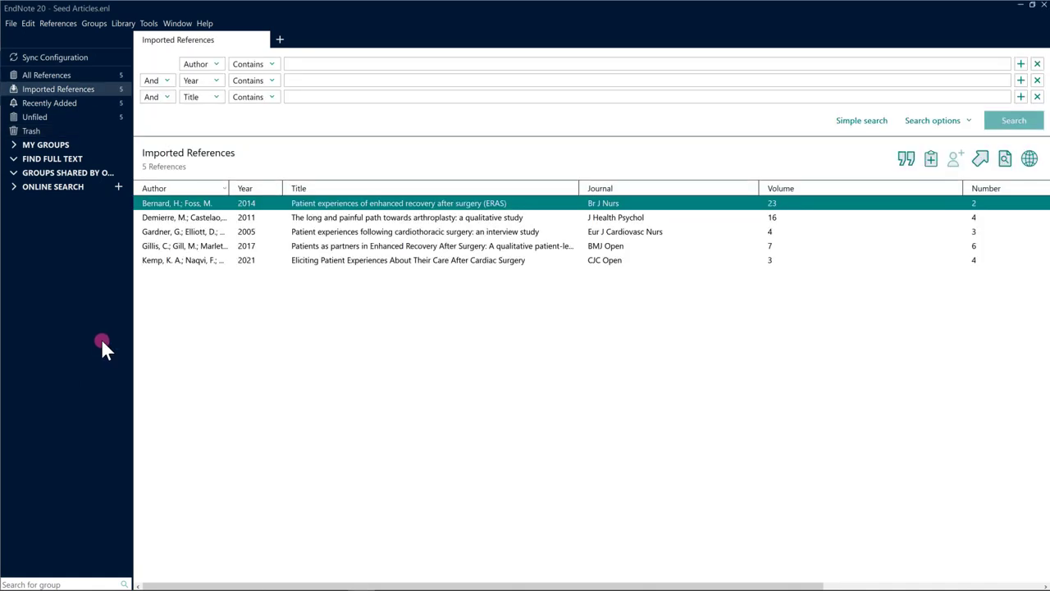
left_click(165, 261)
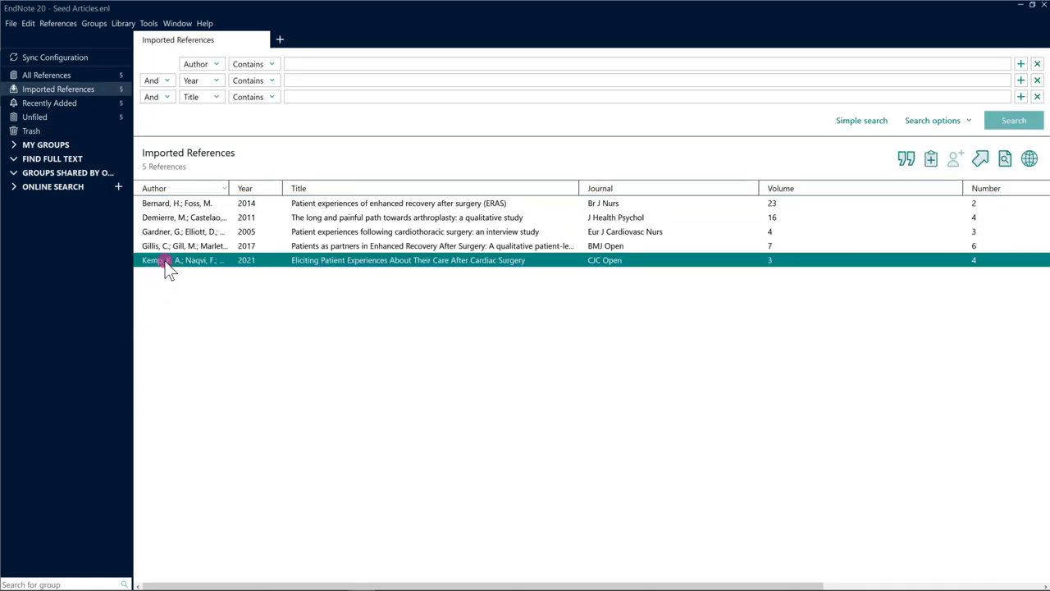
key("ctrl+a")
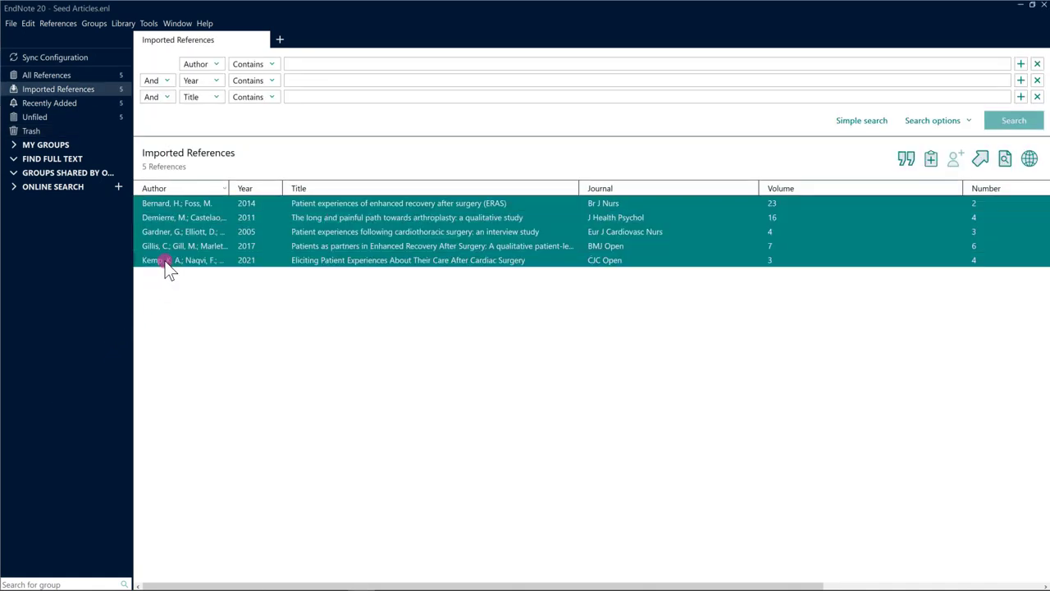
Step: Export the selected references in XML format to the Desktop as Seed Articles.xml
left_click(16, 26)
left_click(33, 164)
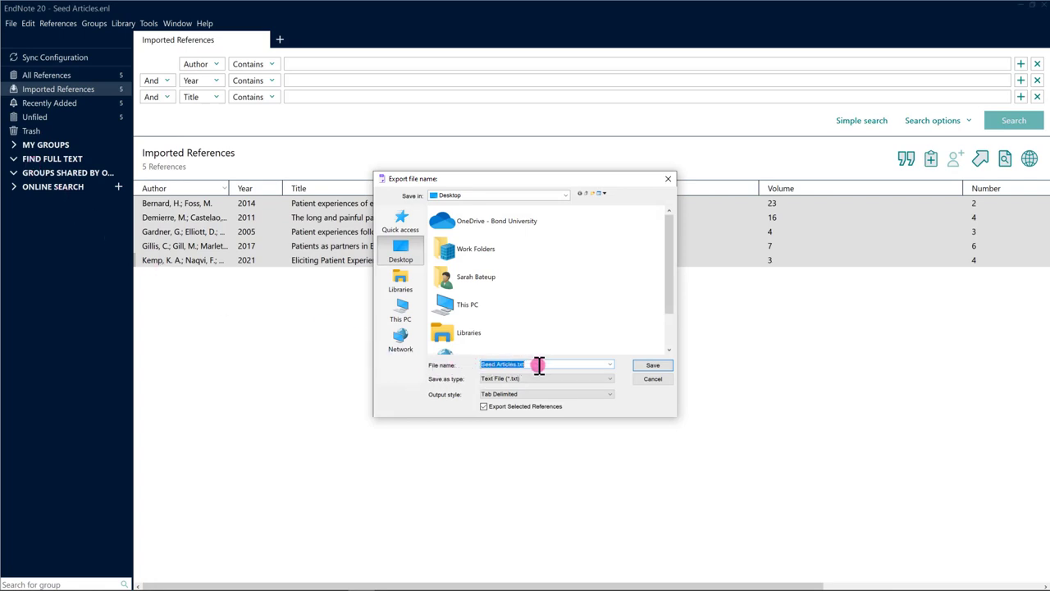
left_click(534, 366)
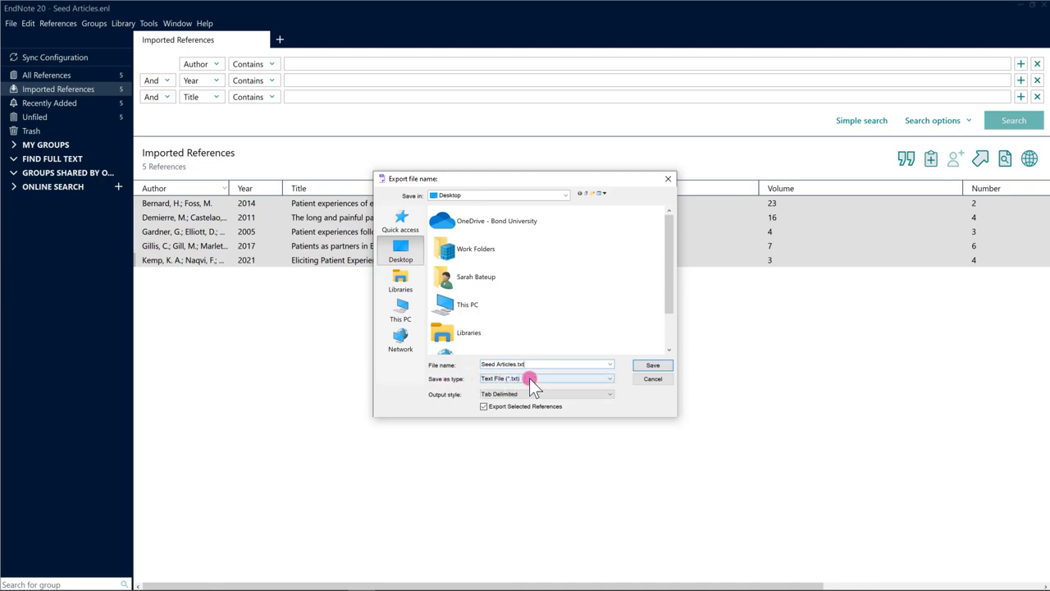
left_click(537, 377)
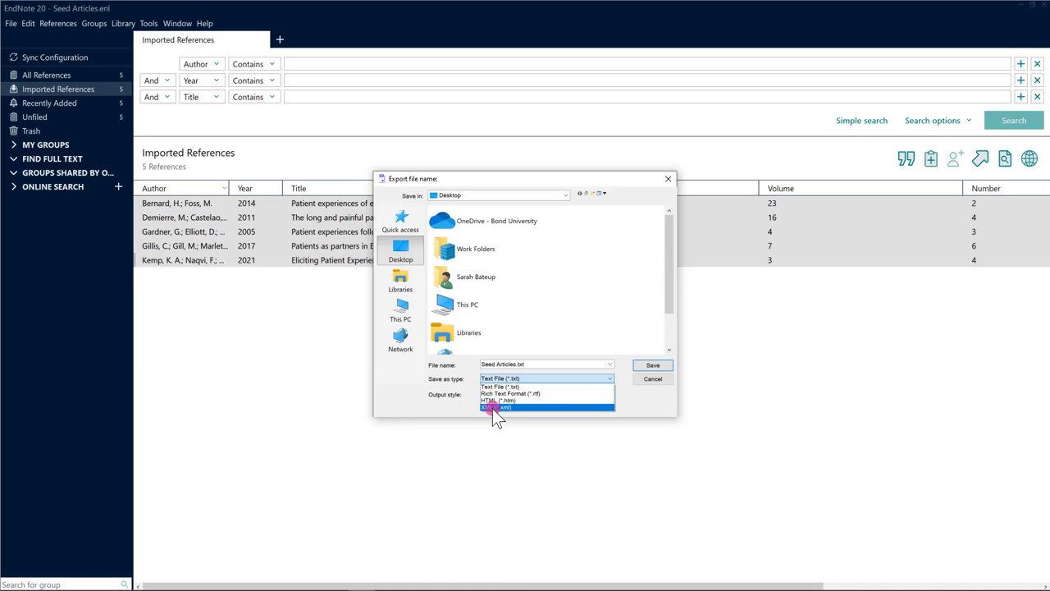
left_click(518, 406)
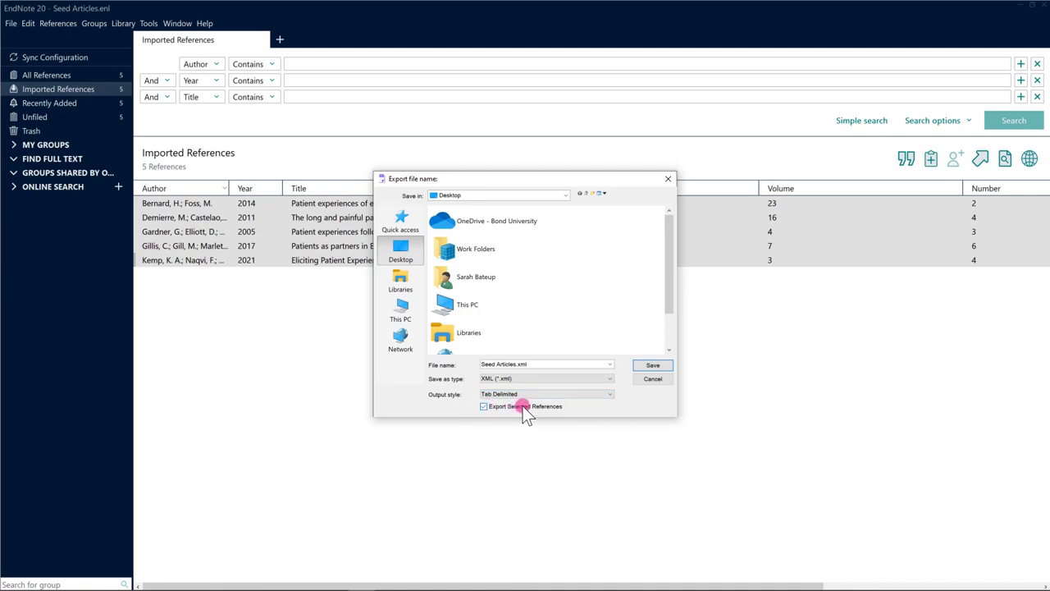
left_click(645, 366)
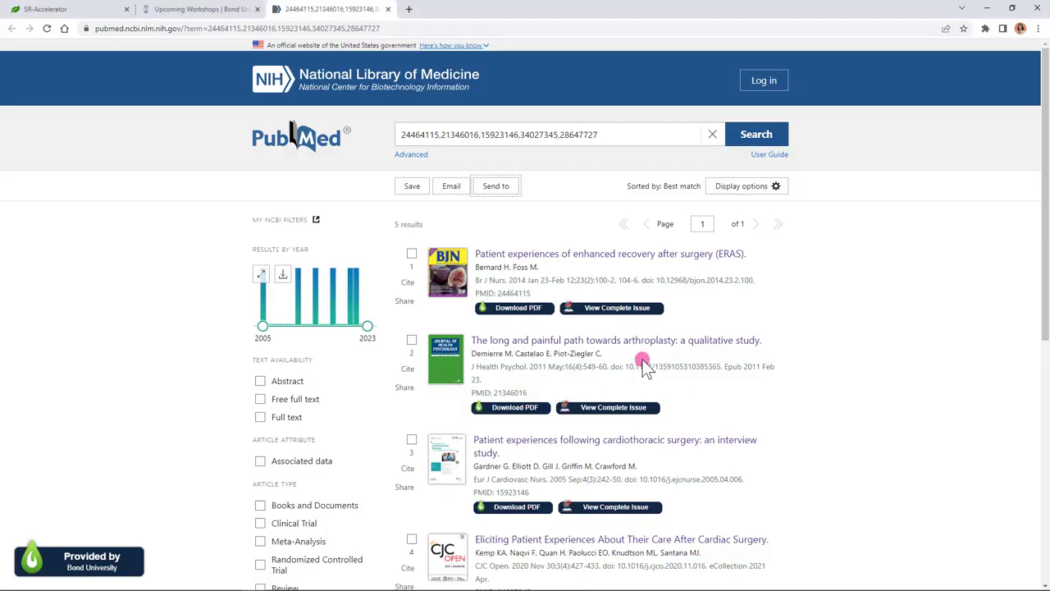
Step: Review the Word Freq settings: minimum word frequency 3, phrases up to 2 words
left_click(41, 9)
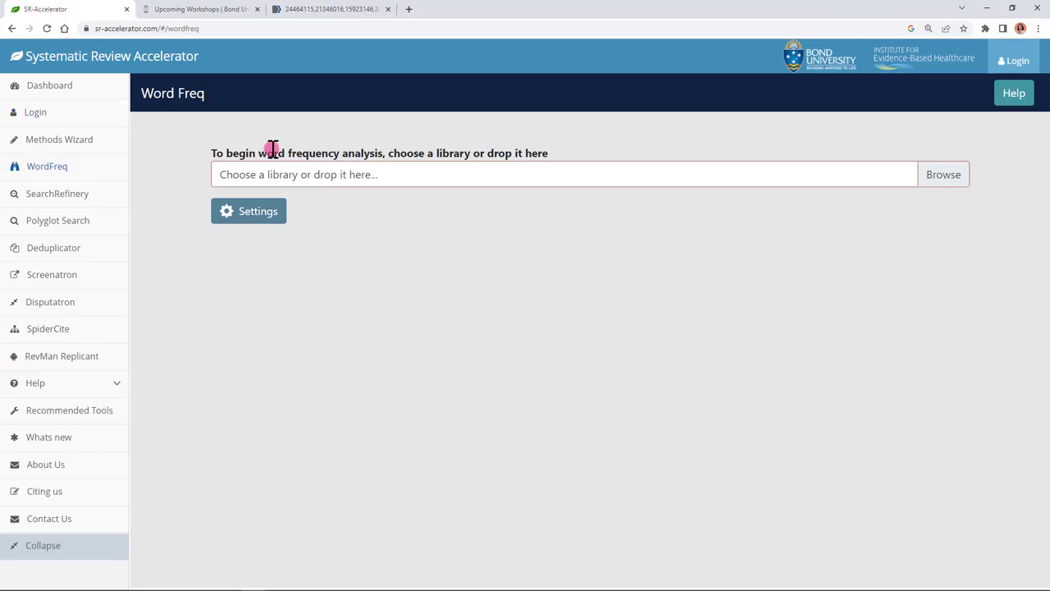
left_click(241, 216)
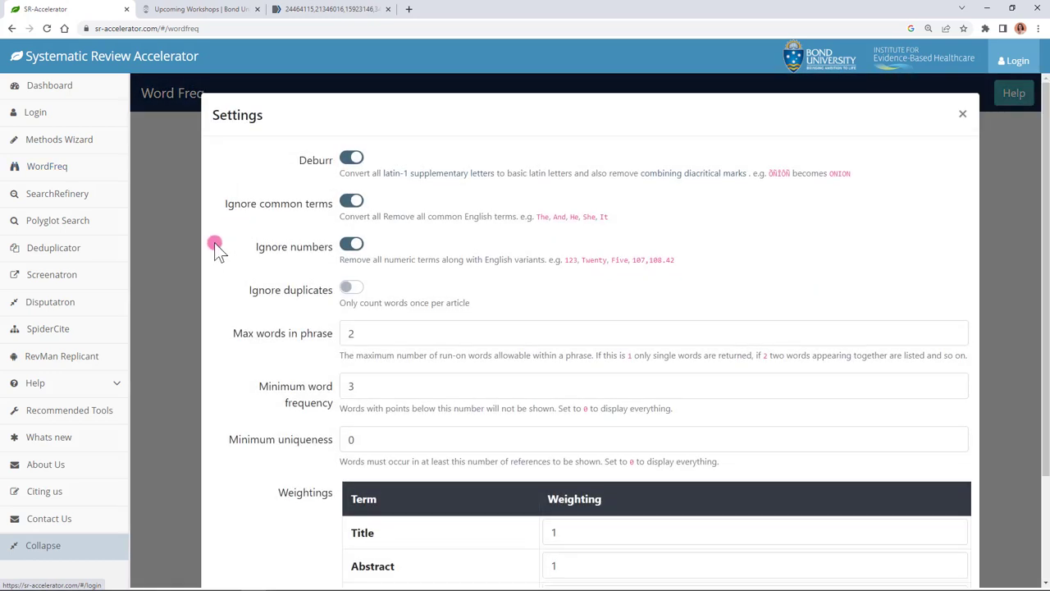
scroll(228, 249, "down", 2)
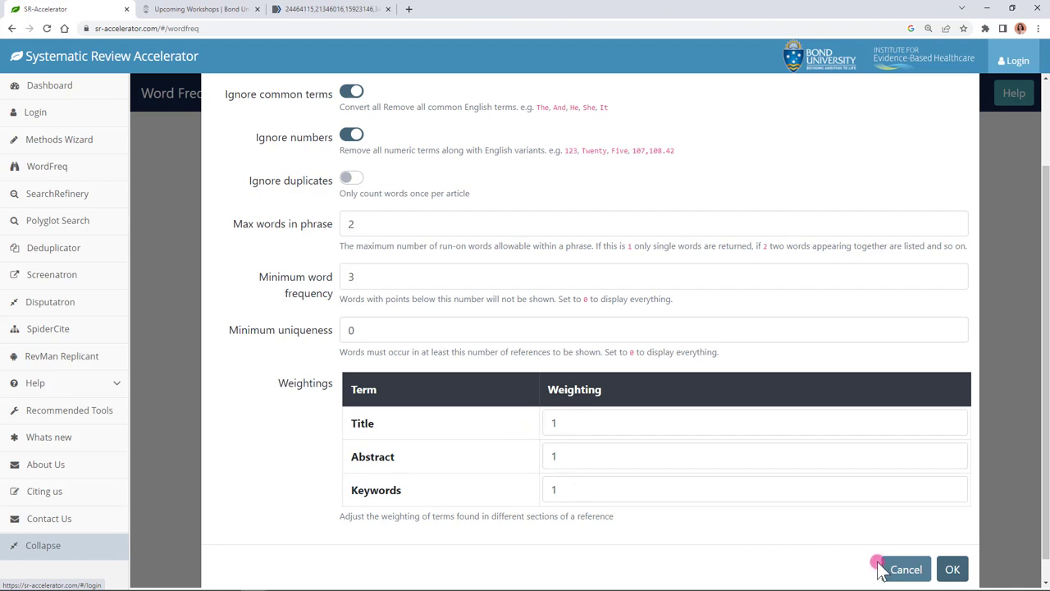
Step: Cancel the settings unchanged and upload Seed Articles.xml from the Desktop for word analysis
left_click(905, 569)
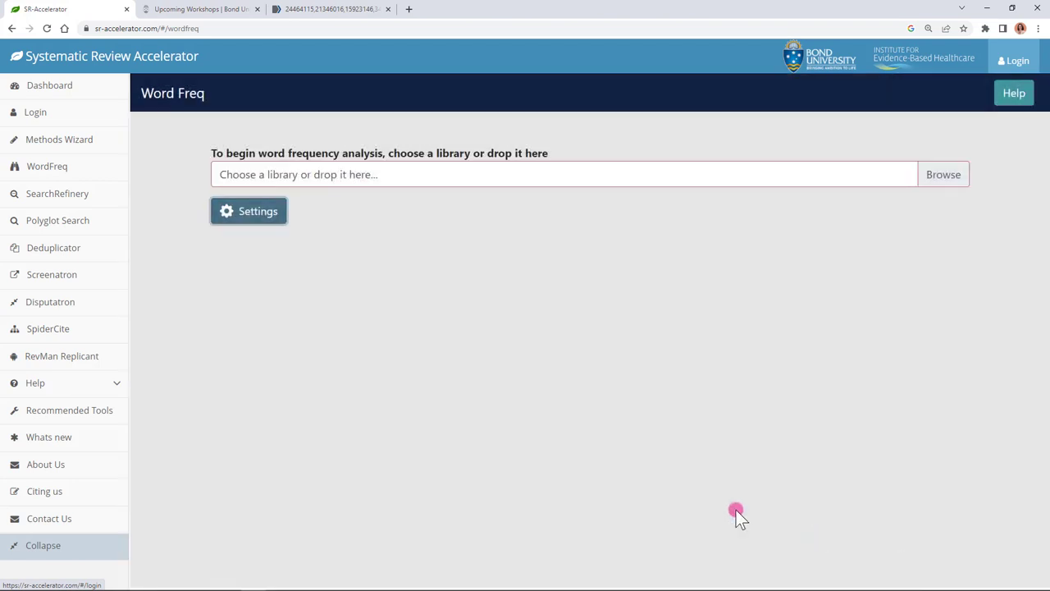
left_click(937, 173)
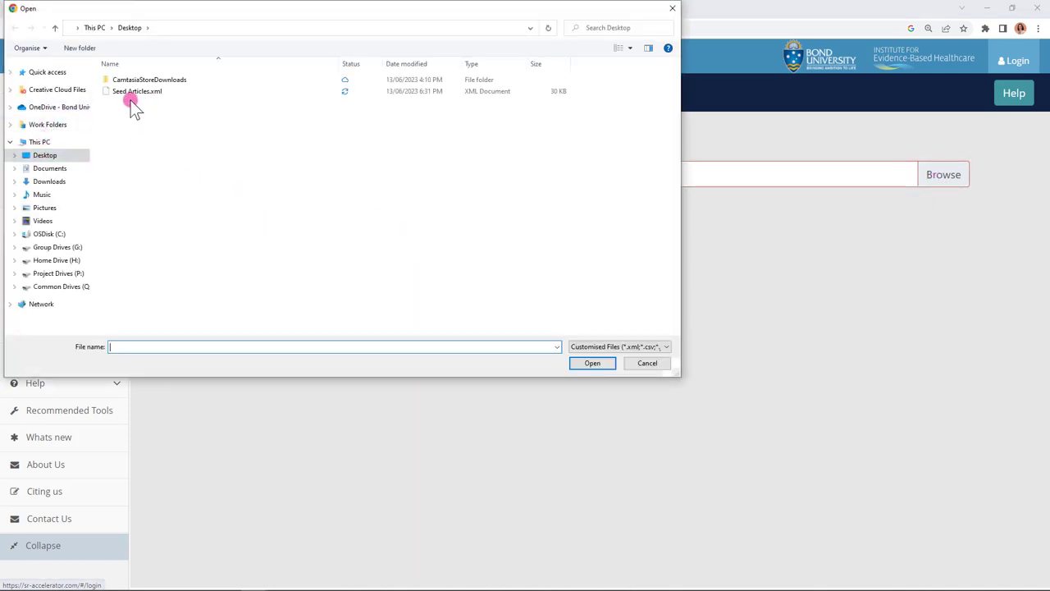
left_click(147, 92)
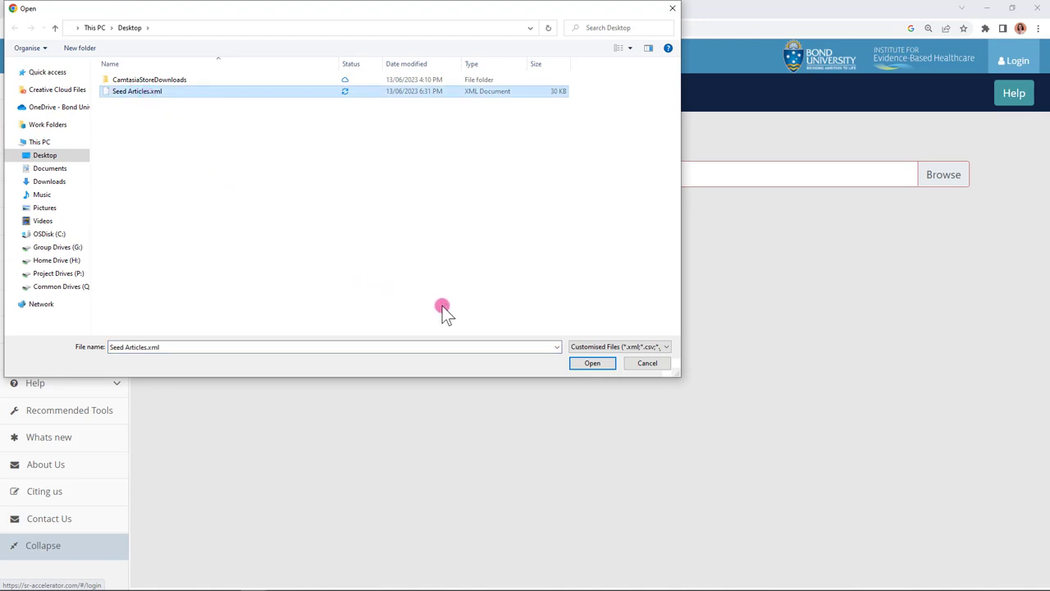
left_click(583, 364)
left_click(240, 215)
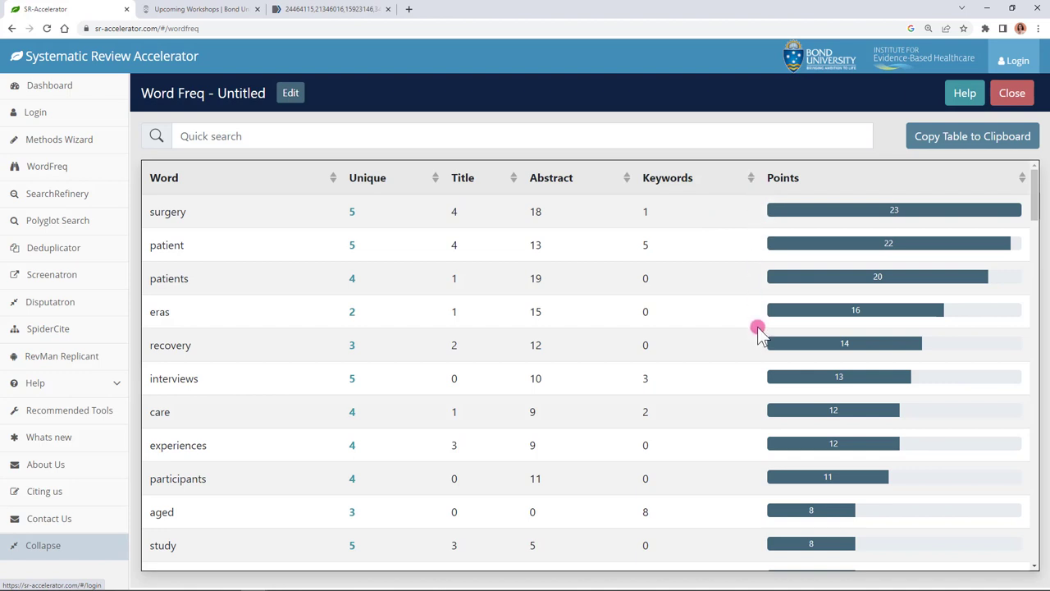
Step: Sort the word table by Points descending and scroll through the terms, starting with surgery (23) and patient (22)
left_click(463, 178)
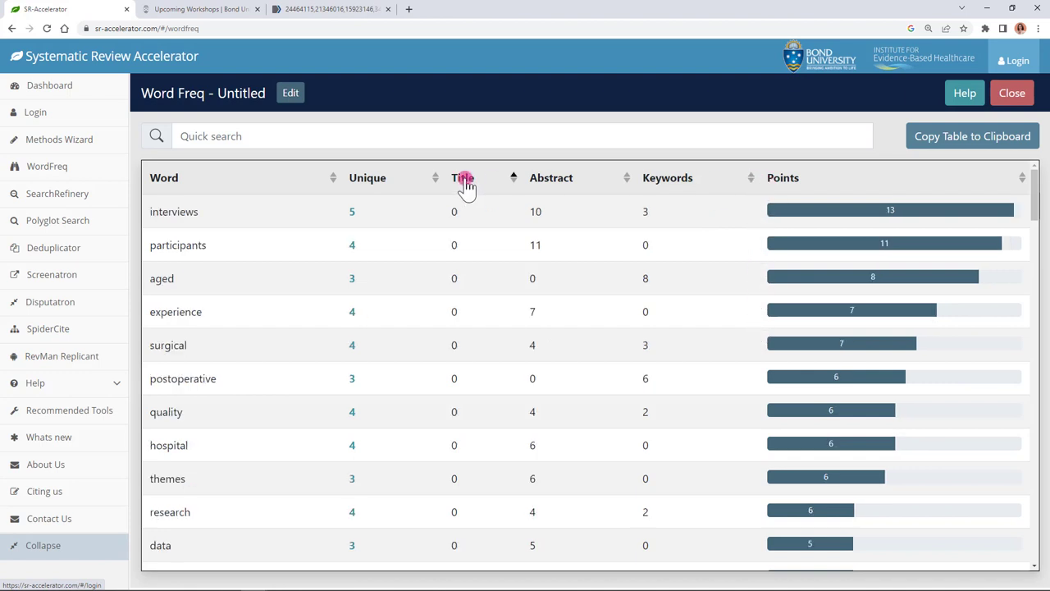
left_click(464, 181)
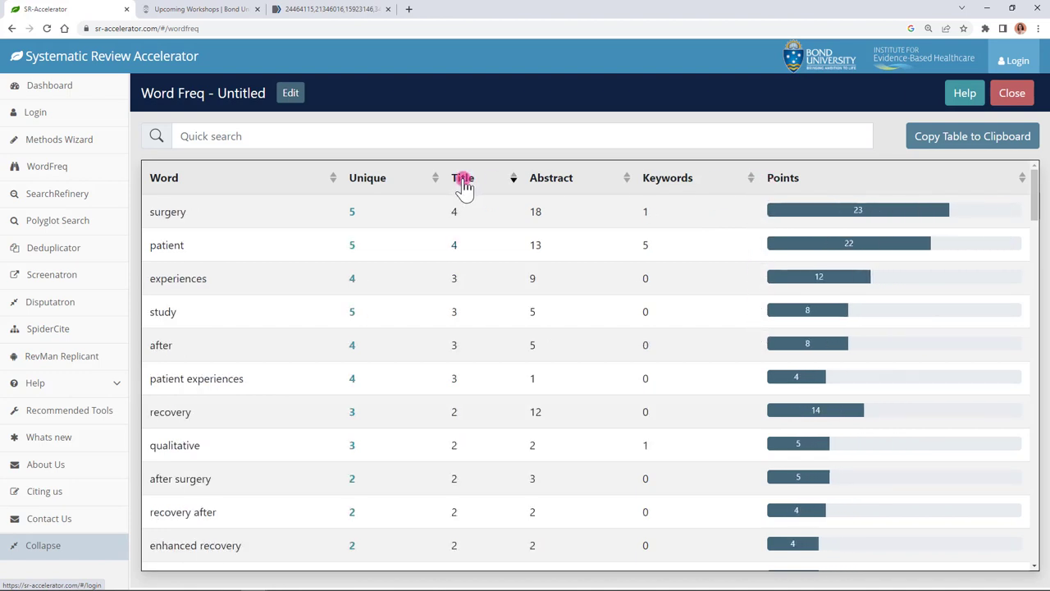
left_click(781, 180)
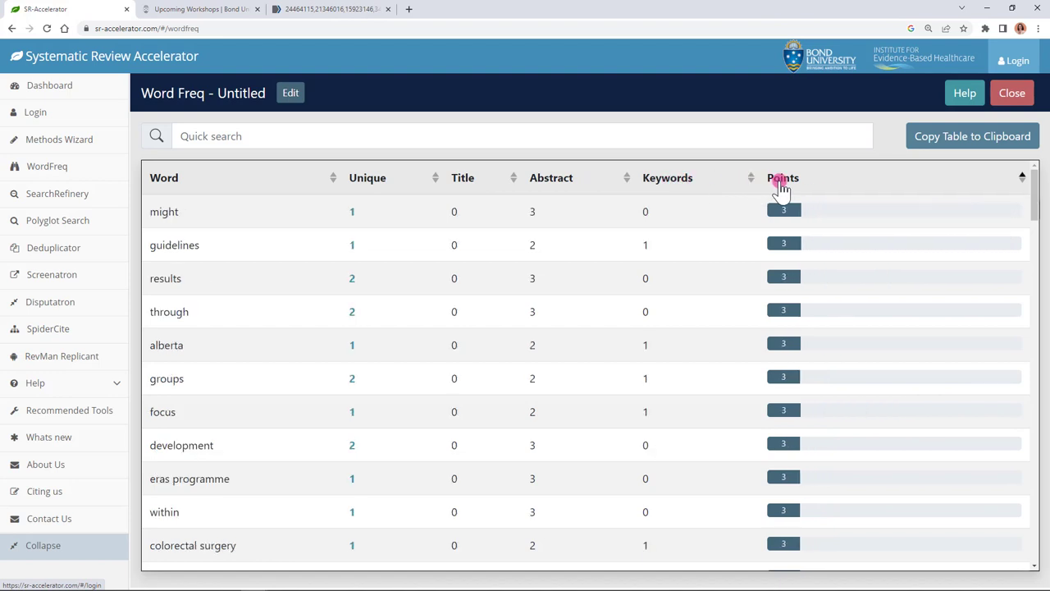
left_click(781, 185)
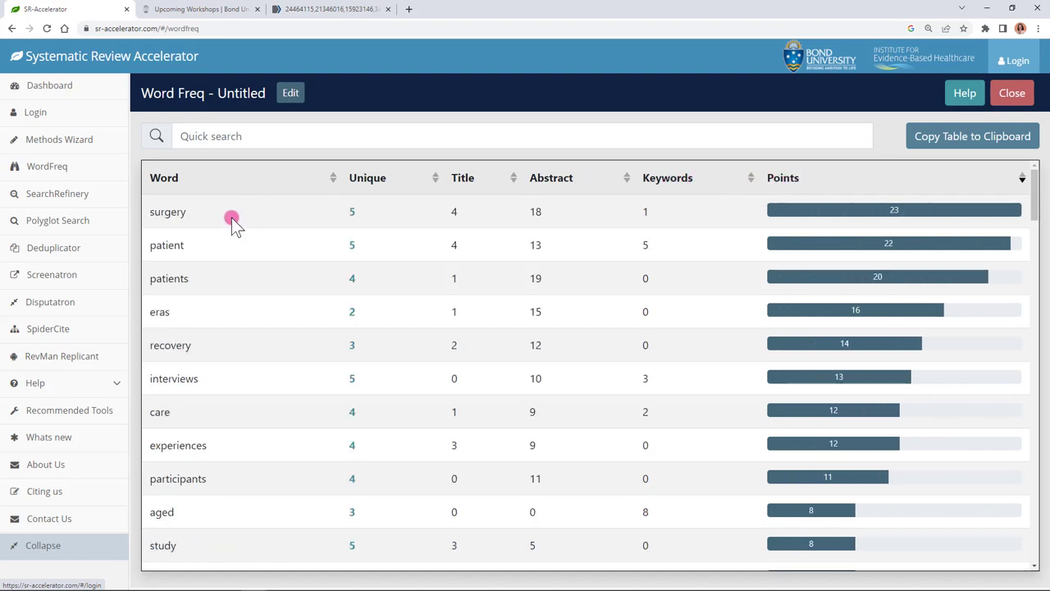
scroll(230, 215, "down", 1)
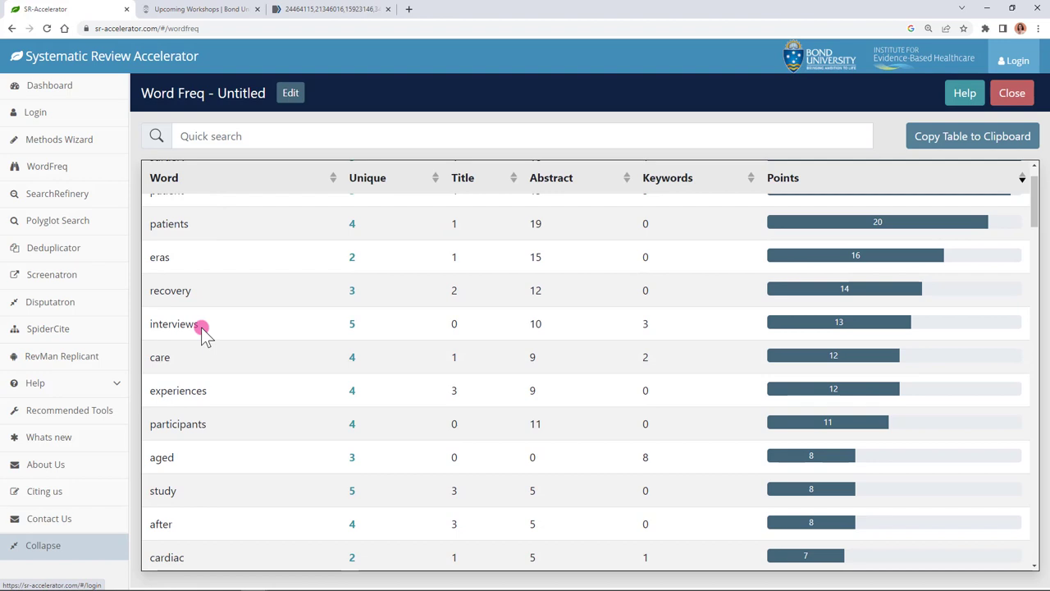
scroll(238, 302, "down", 1)
scroll(239, 299, "down", 5)
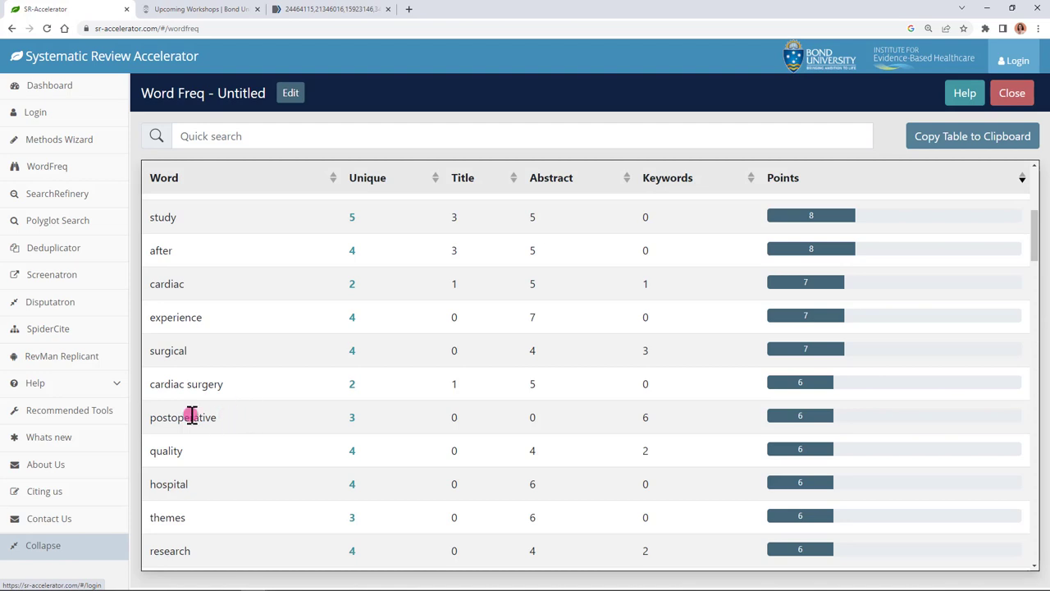
scroll(267, 420, "down", 1)
scroll(267, 420, "down", 6)
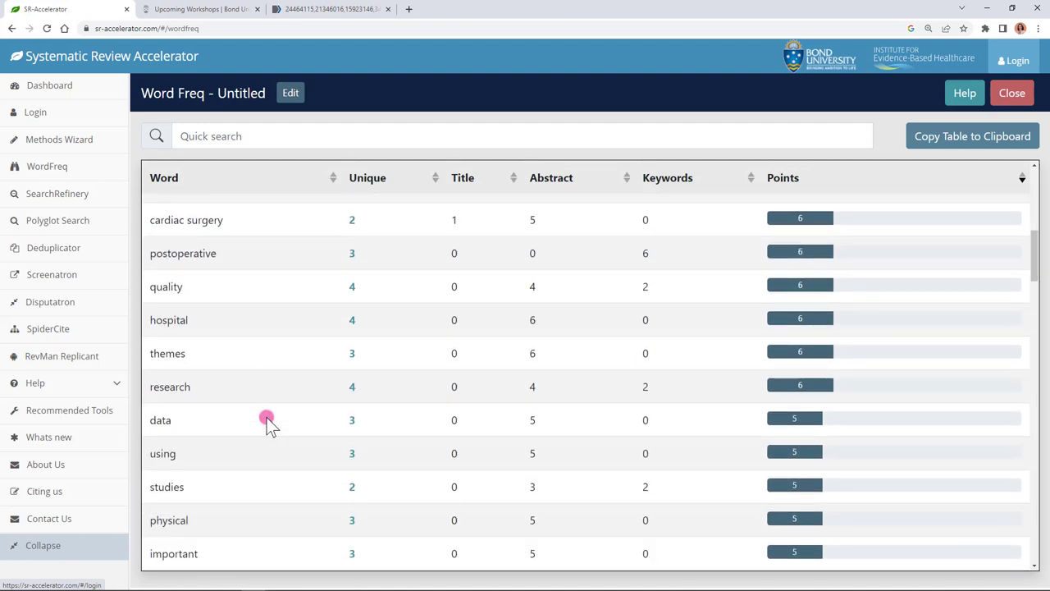
scroll(267, 420, "down", 3)
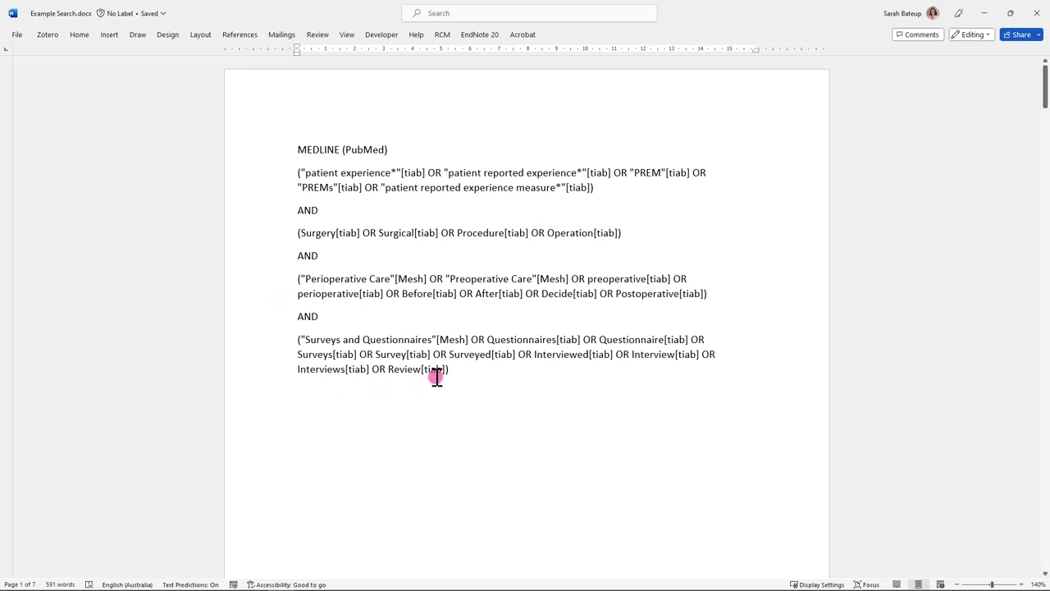
Step: Copy the whole four-block MEDLINE search string from Word and return to the browser
left_click(464, 370)
left_click_drag(432, 363, 294, 174)
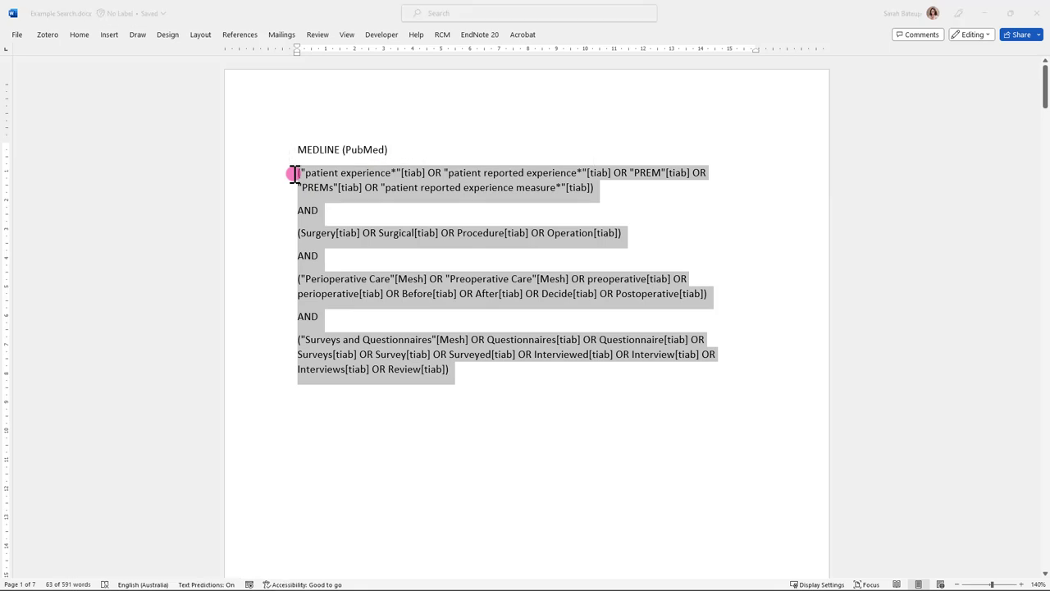
key("alt+Tab")
Step: Paste the copied PubMed search into SearchRefinery's Search Query box
left_click(77, 202)
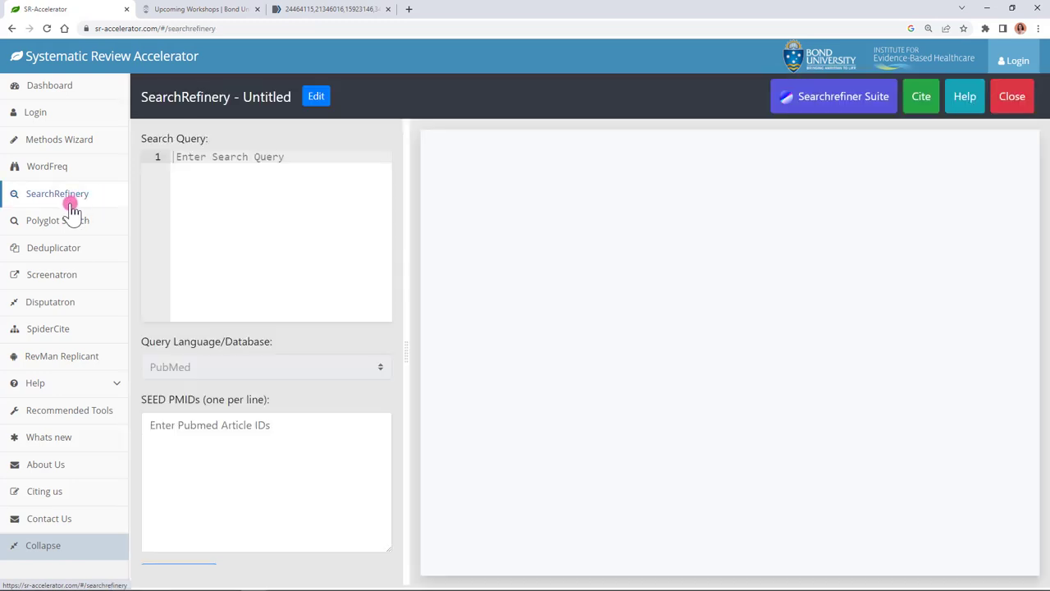
left_click(180, 157)
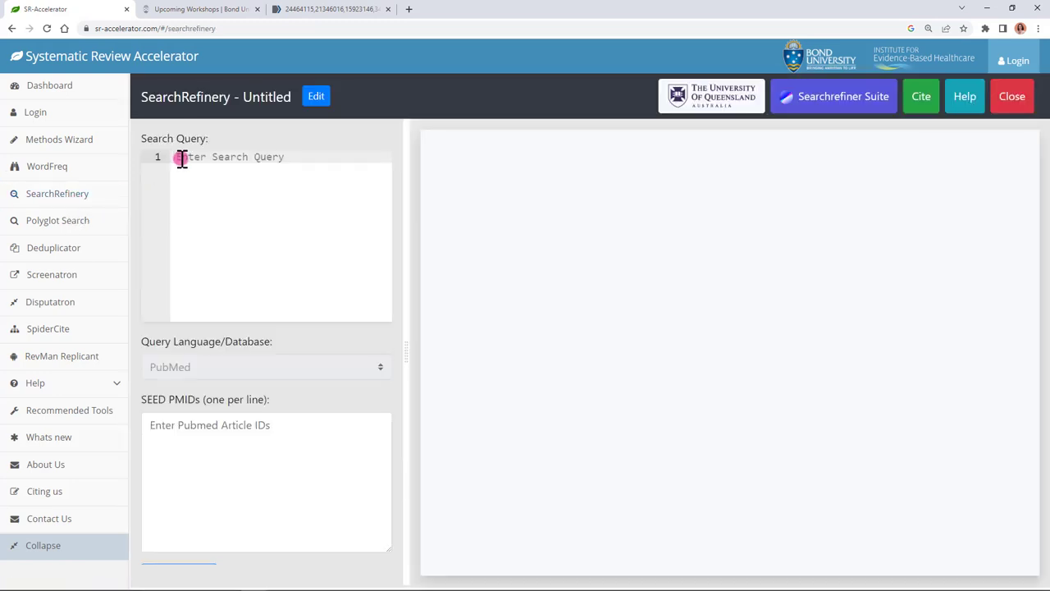
key("ctrl+v")
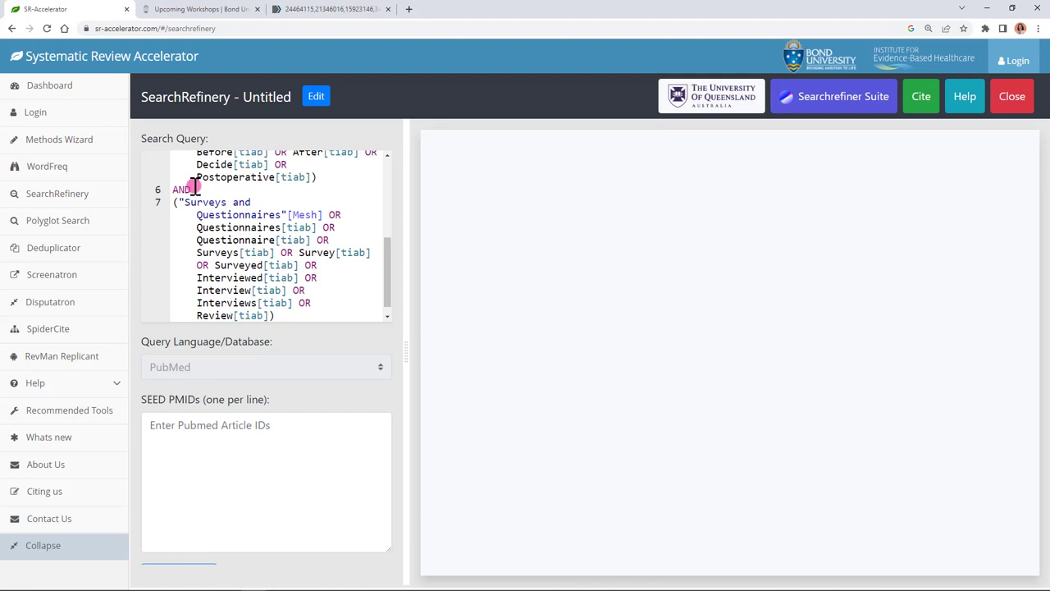
Step: Join the four query blocks into one continuous line and add the missing parenthesis
left_click(194, 189)
key("Delete")
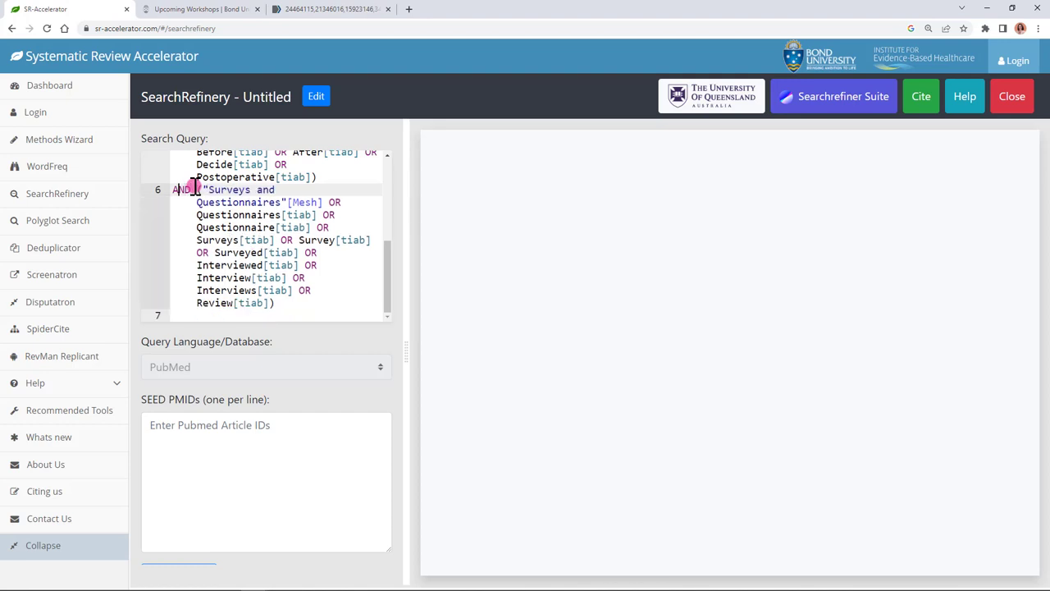
key("BackSpace")
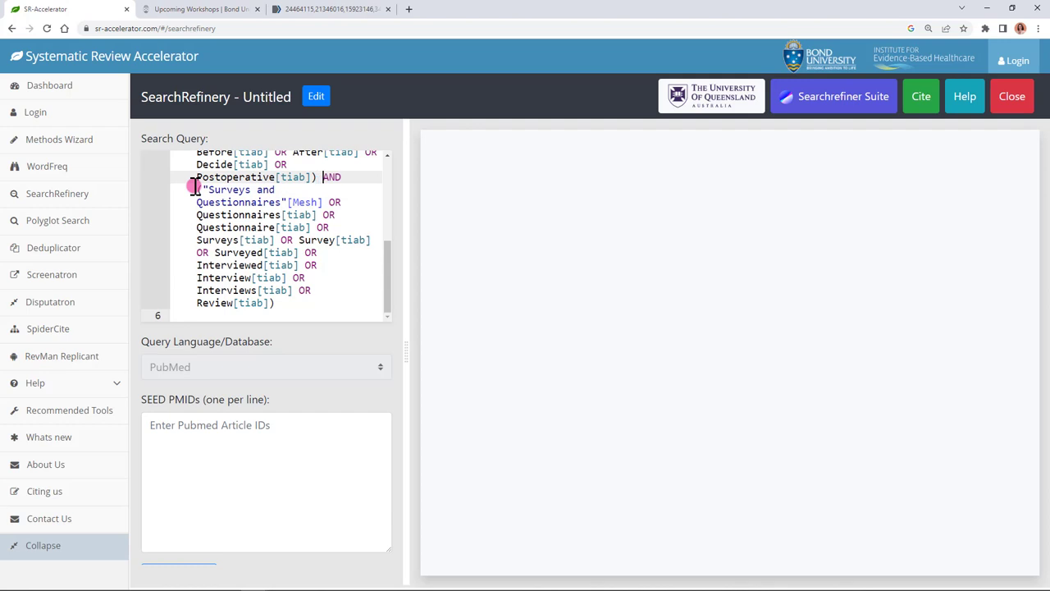
scroll(194, 188, "up", 3)
left_click(194, 212)
key("BackSpace")
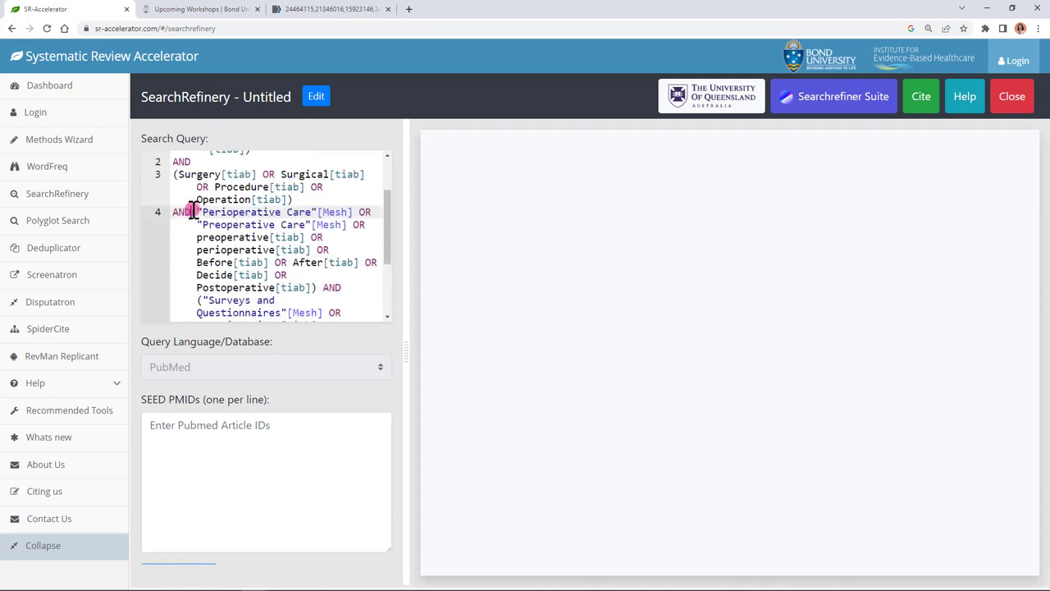
type("(")
key("BackSpace")
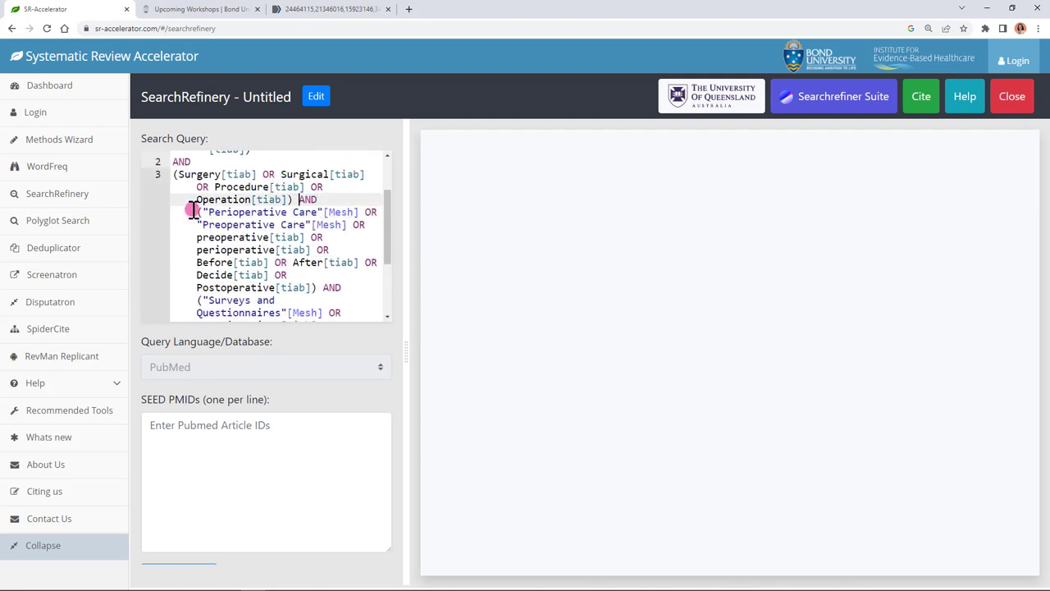
left_click(218, 161)
key("Delete")
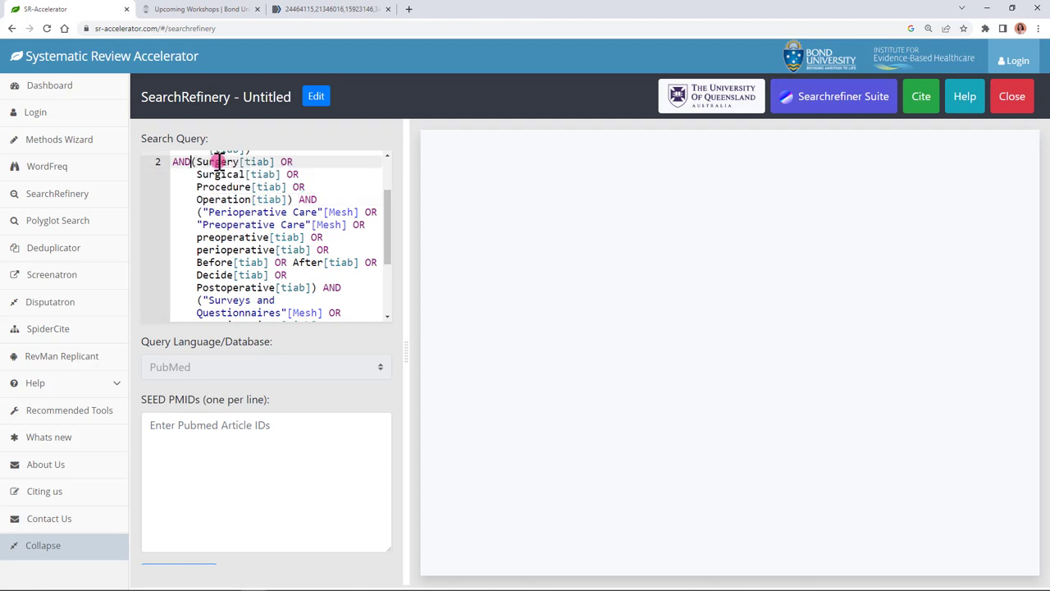
key("BackSpace")
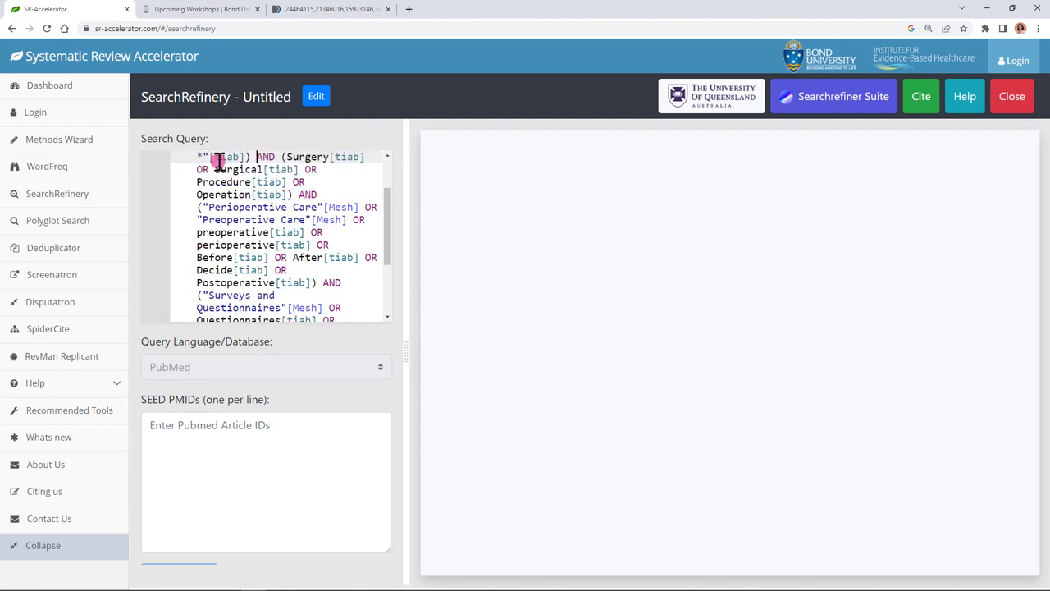
scroll(244, 211, "up", 1)
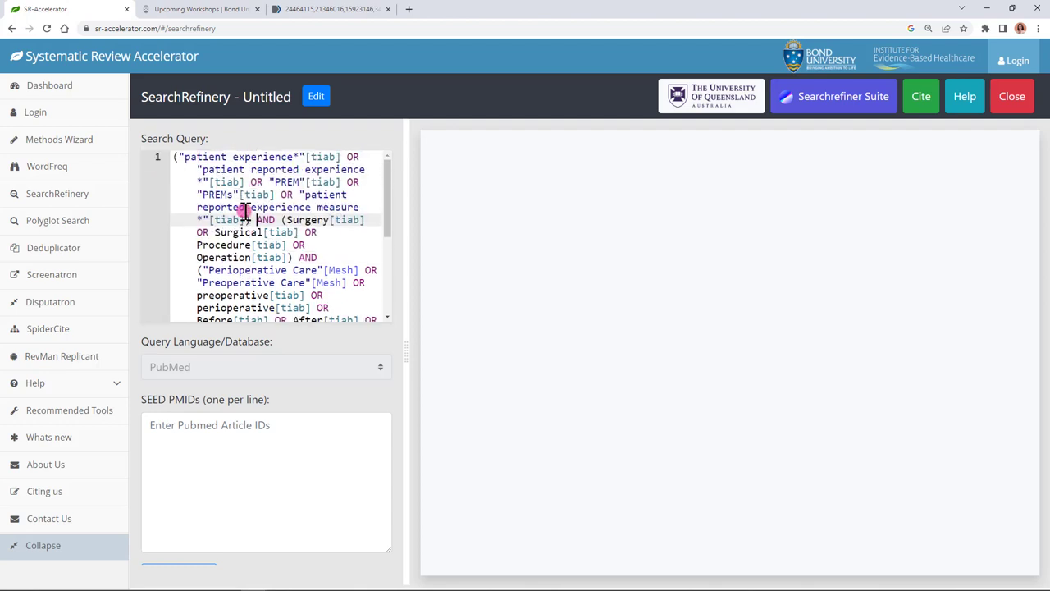
left_click(177, 454)
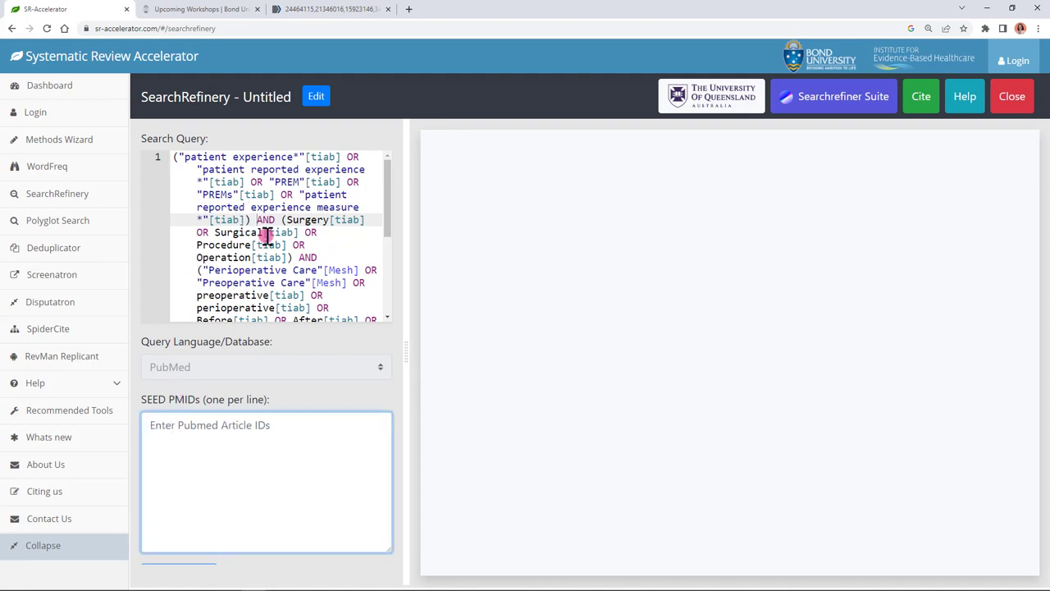
Step: Save the five PubMed results as a PMID-format text file
left_click(300, 12)
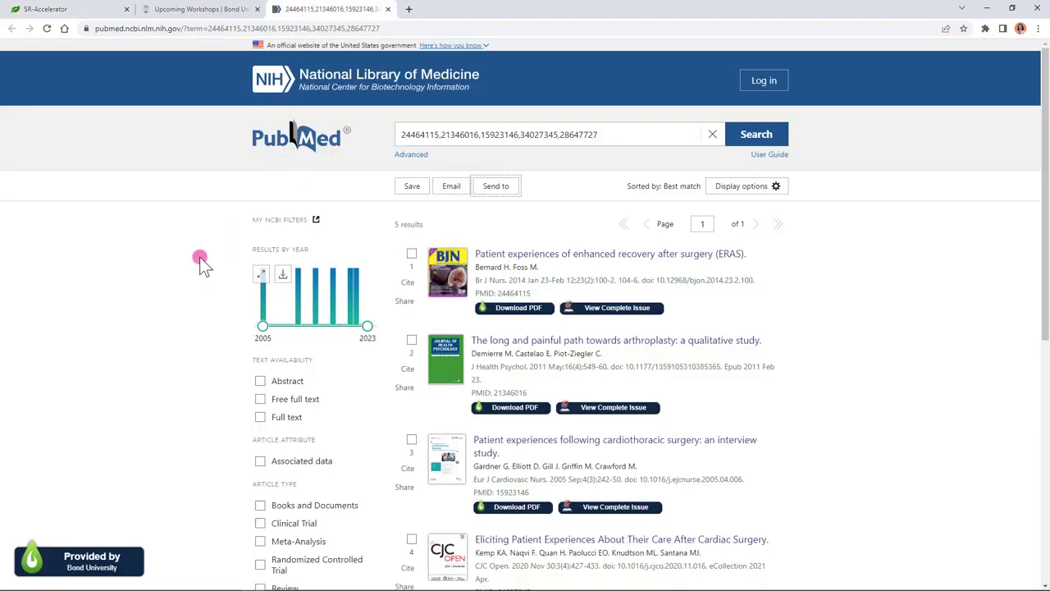
left_click(199, 257)
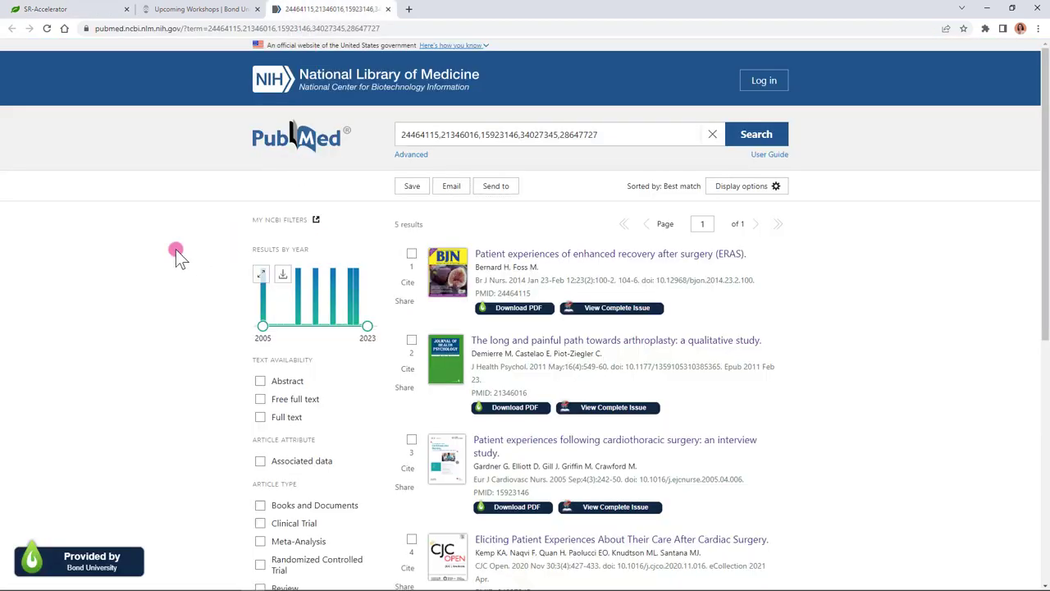
left_click(406, 194)
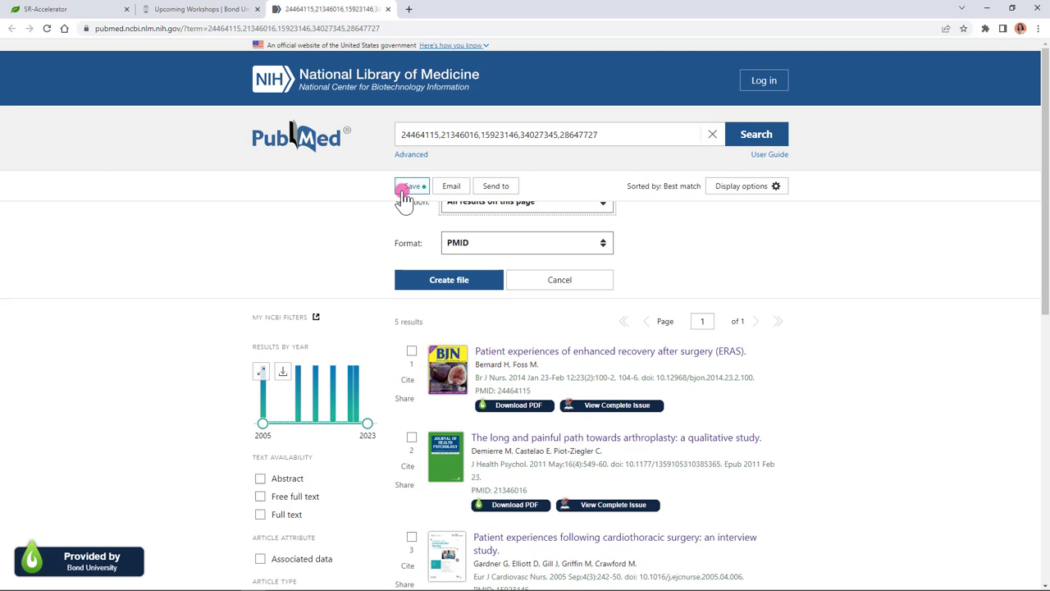
left_click(480, 303)
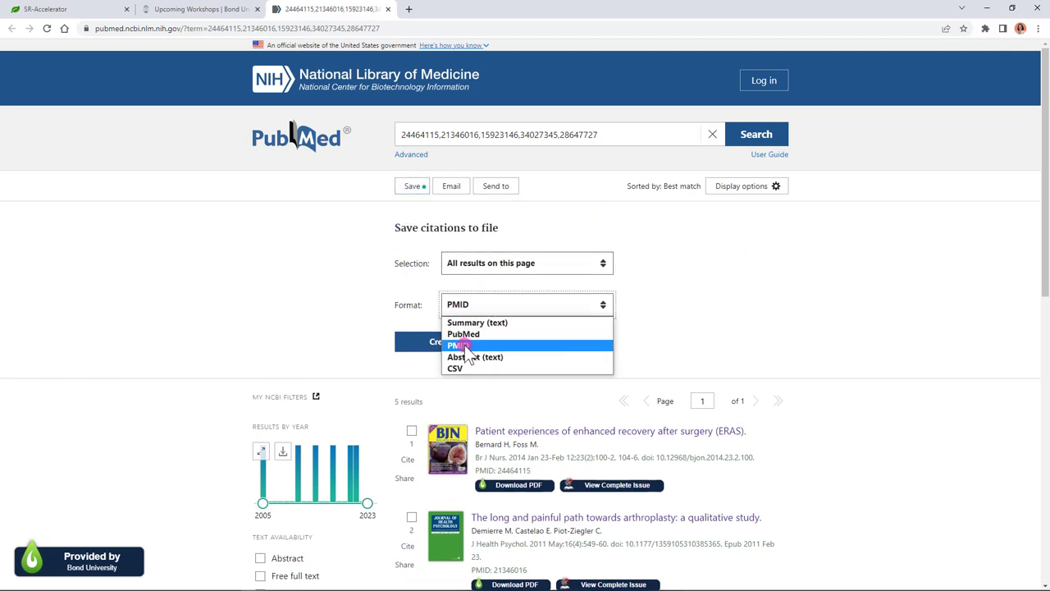
left_click(471, 347)
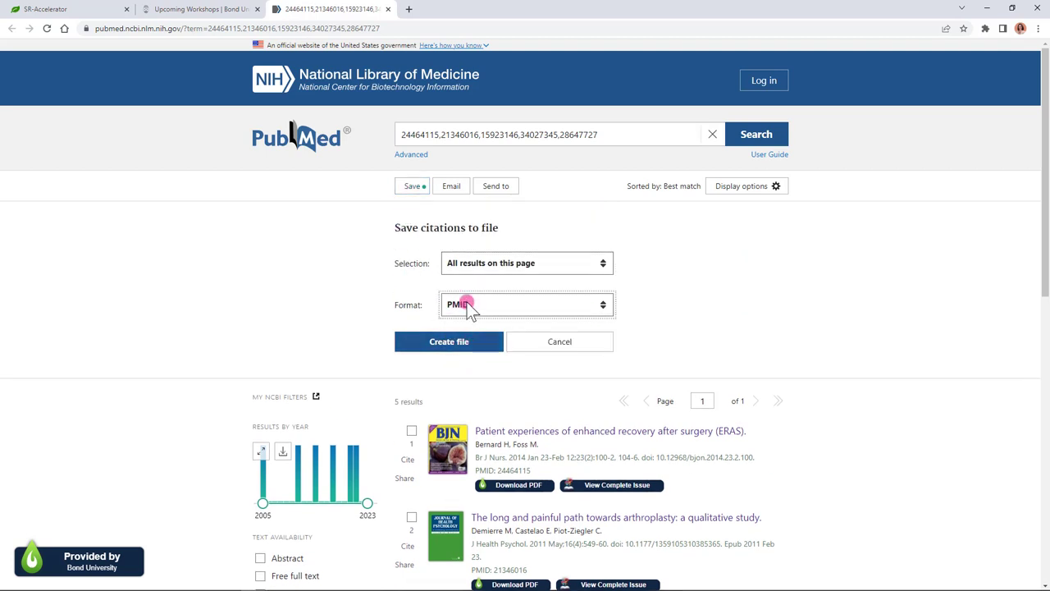
left_click(421, 351)
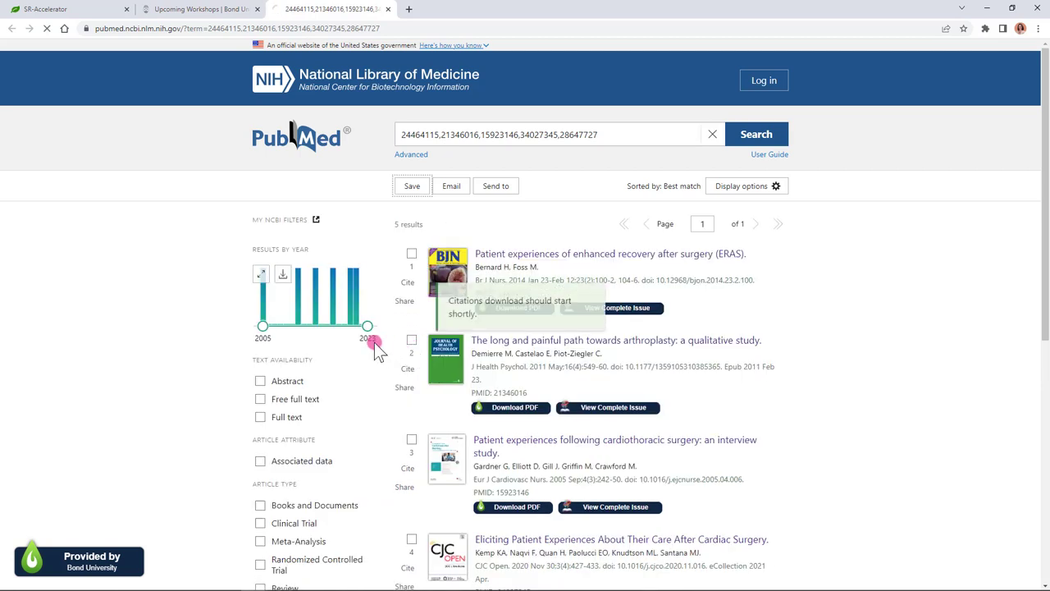
Step: Open pmid-24464115-set (2).txt in Notepad and select all five PMIDs
left_click(70, 574)
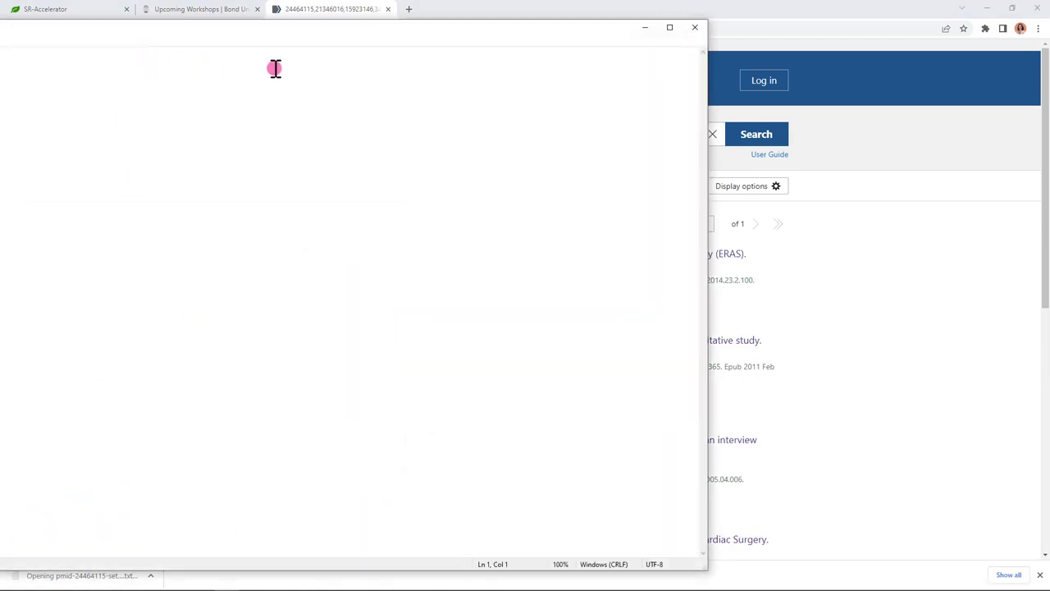
left_click_drag(222, 32, 558, 74)
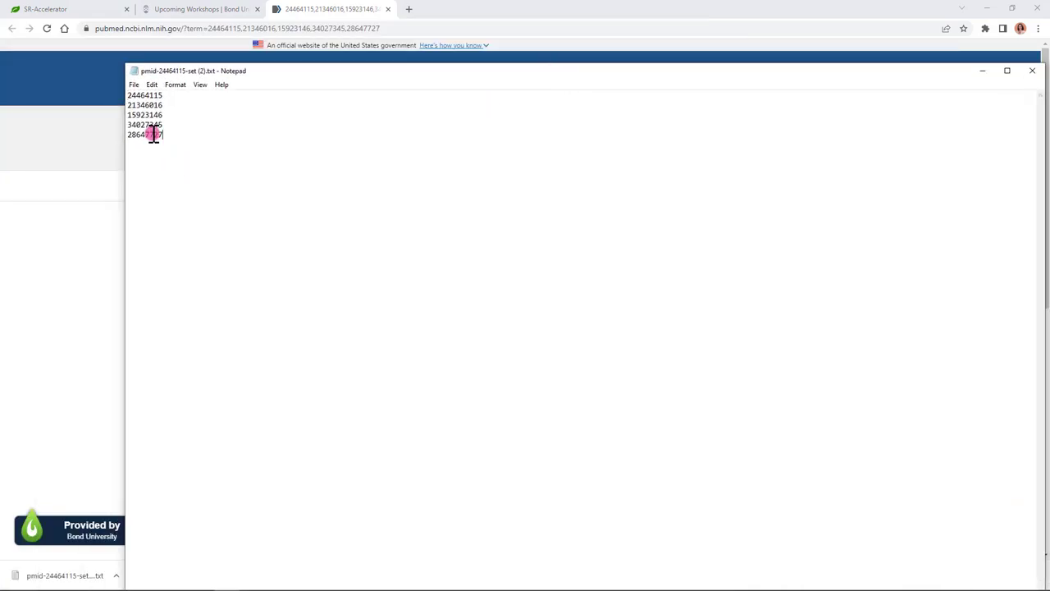
left_click_drag(169, 135, 115, 91)
key("ctrl+c")
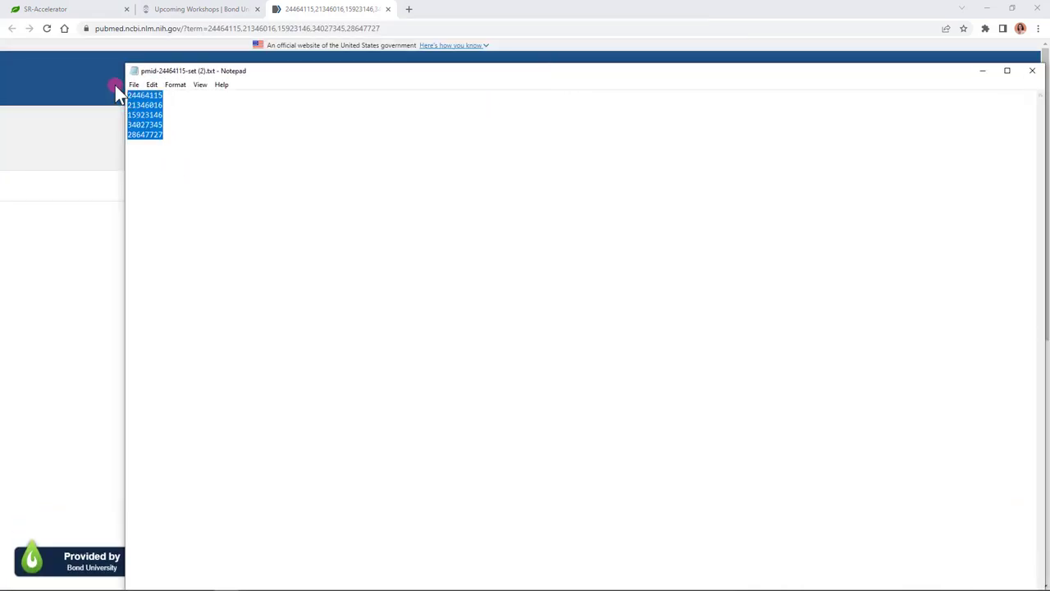
Step: Paste the five seed PMIDs and visualise the query: 1539 retrieved, all 5 seeds found
left_click(70, 9)
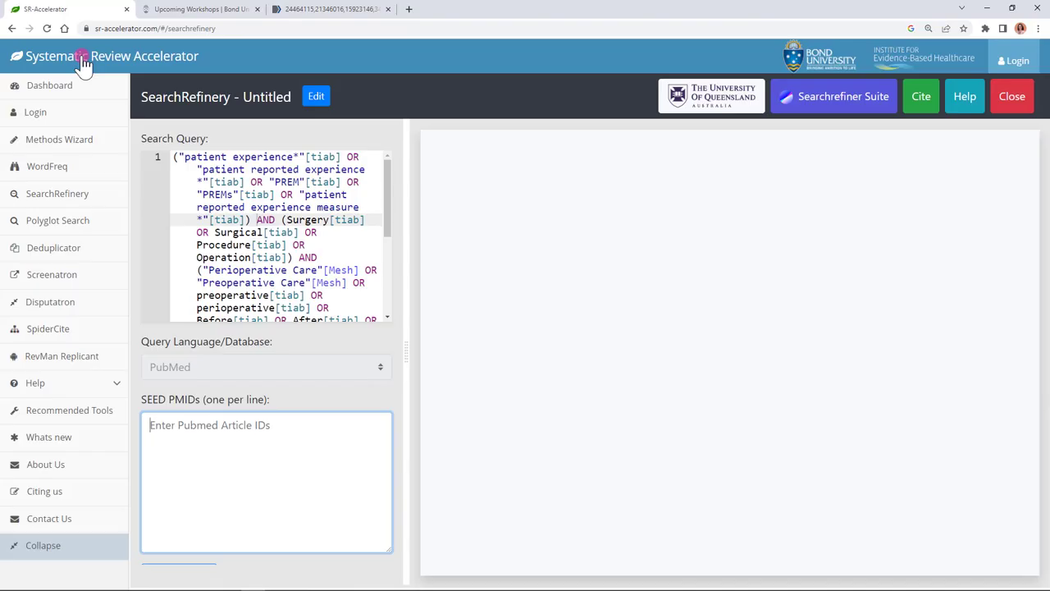
left_click(233, 459)
key("ctrl+v")
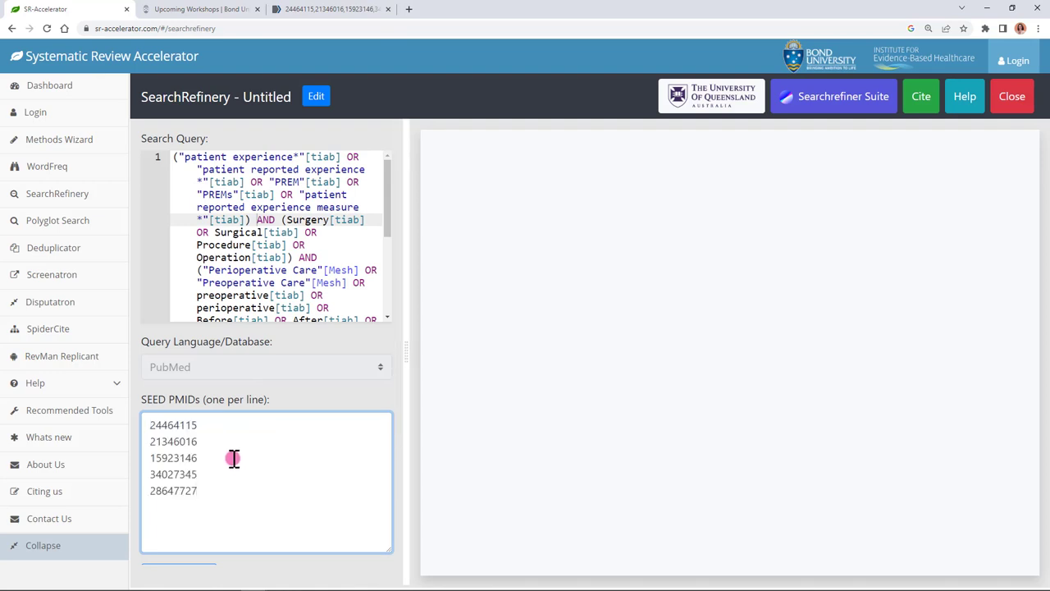
scroll(234, 461, "down", 1)
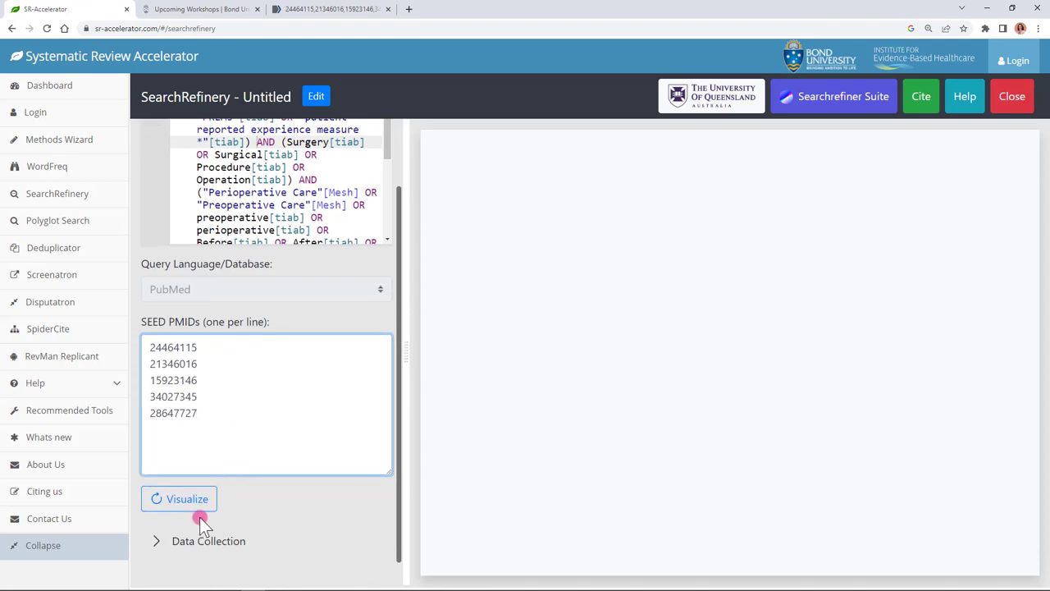
left_click(174, 501)
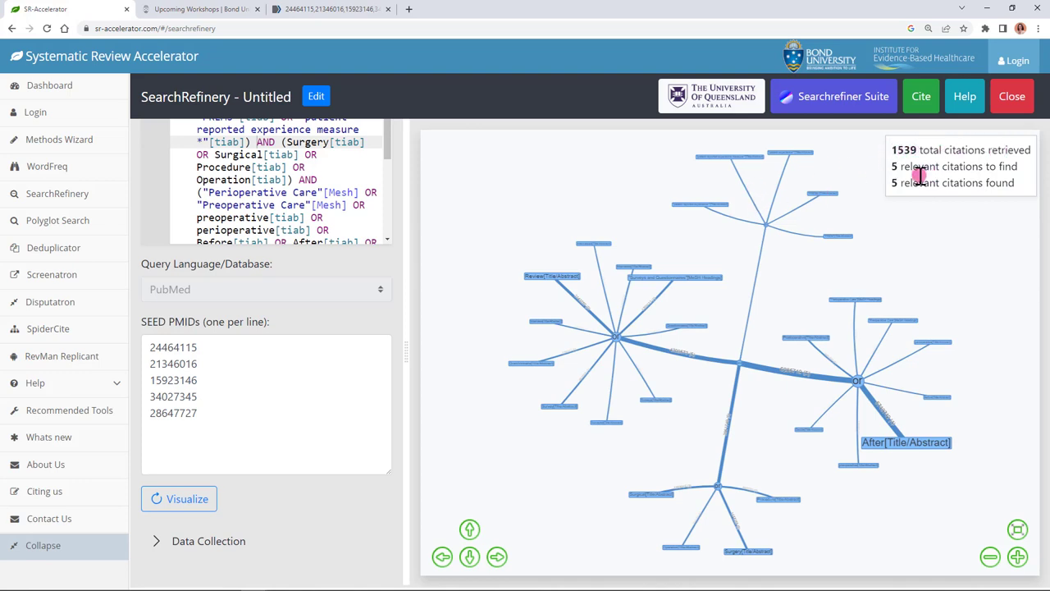
Step: Highlight the line reporting that all 5 relevant citations were found
left_click_drag(890, 167, 1018, 187)
left_click(1018, 187)
left_click_drag(862, 184, 1022, 196)
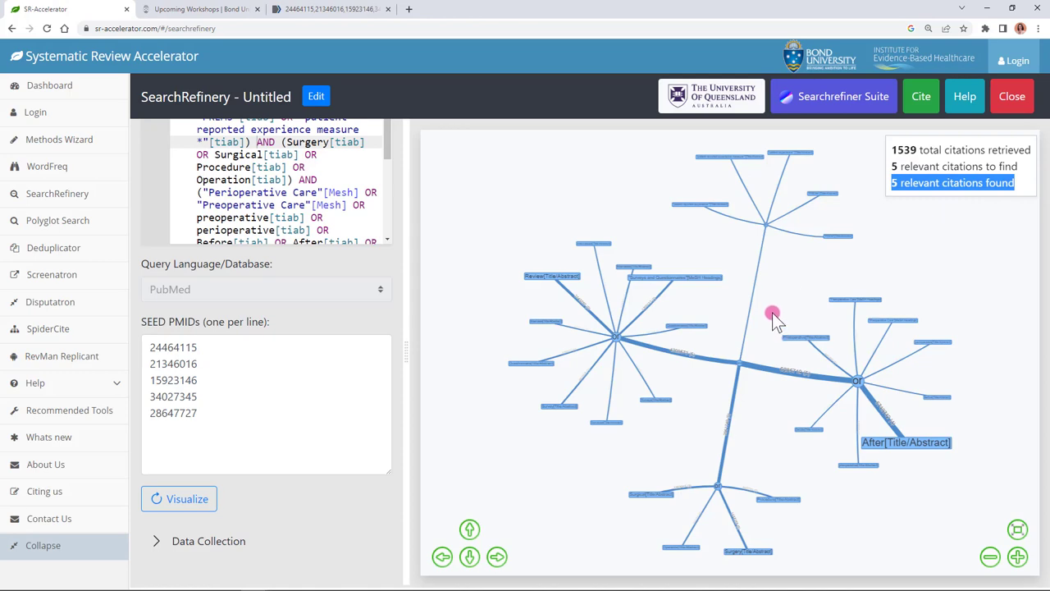
Step: Zoom and pan the query graph to inspect the patient-experience terms and the perioperative OR node
scroll(772, 311, "up", 6)
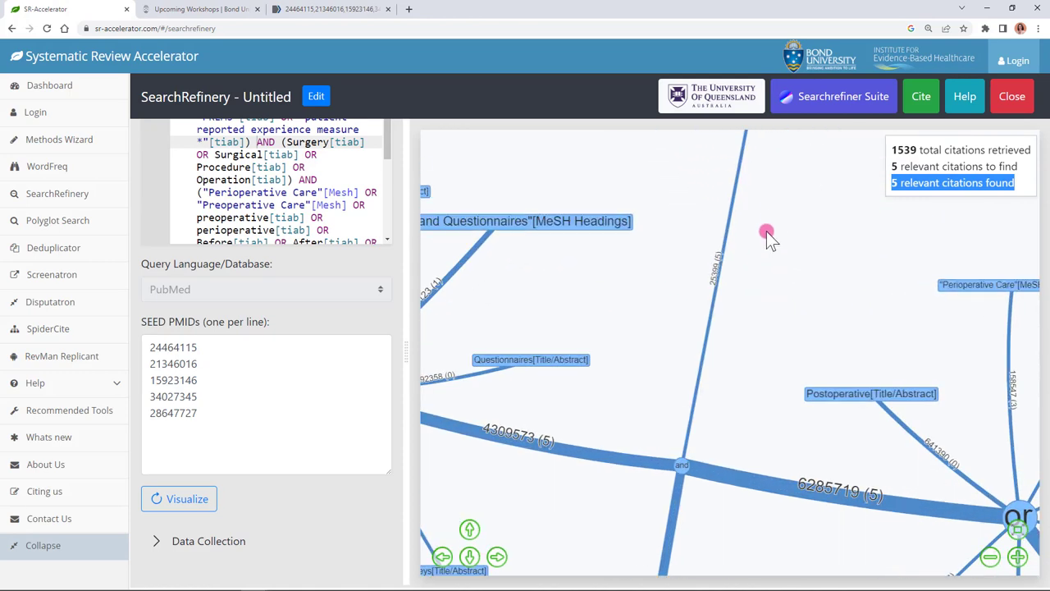
mouse_move(771, 220)
left_mouse_down()
mouse_move(748, 407)
mouse_move(762, 534)
mouse_move(656, 480)
mouse_move(632, 425)
mouse_move(517, 340)
left_mouse_up()
left_click(574, 180)
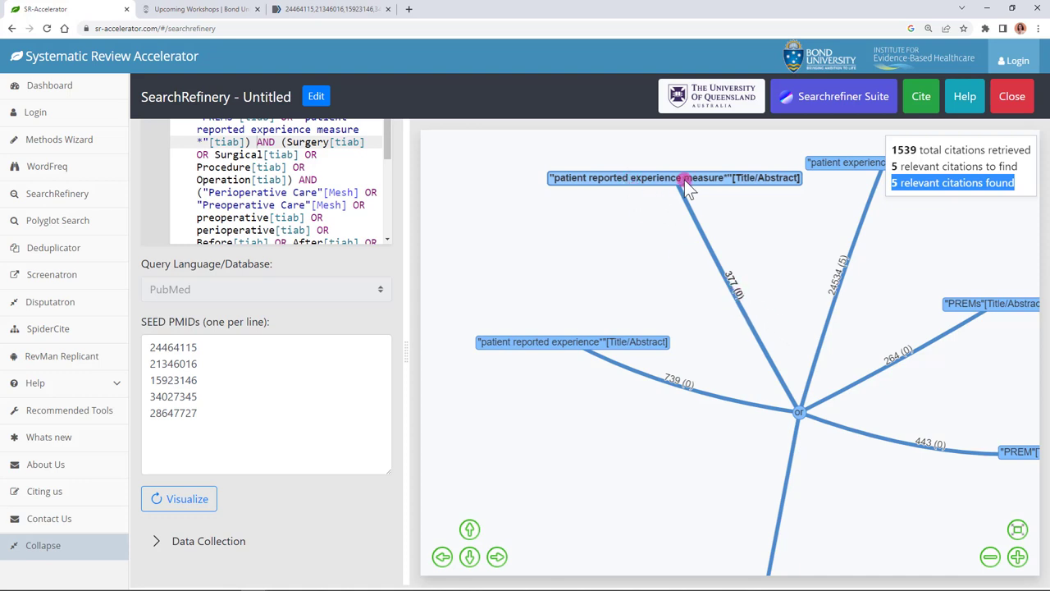
left_click_drag(664, 244, 575, 235)
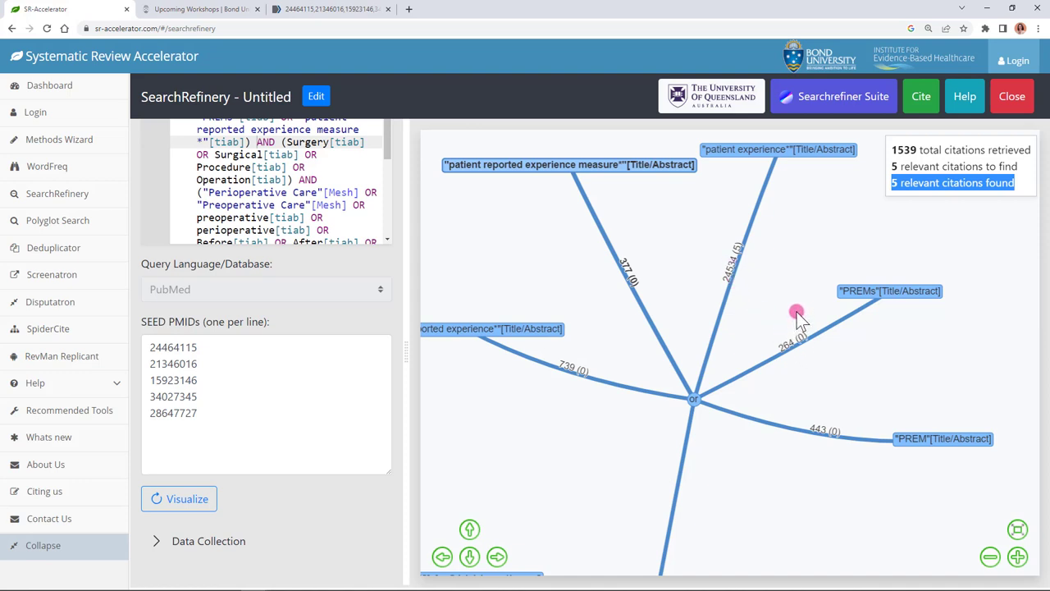
left_click_drag(768, 454, 632, 250)
left_click_drag(696, 401, 577, 276)
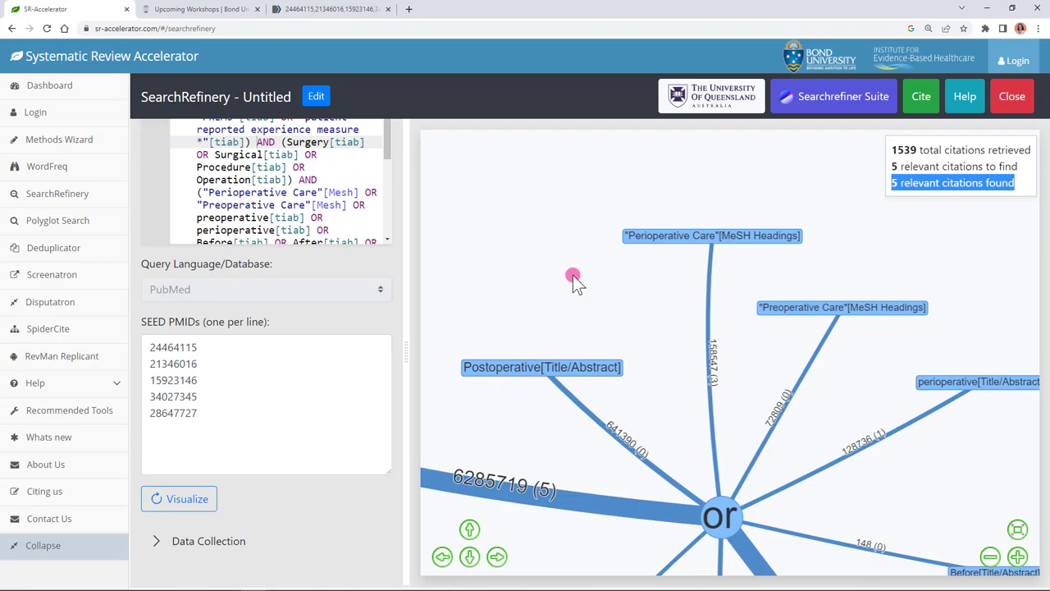
Step: Copy only the four query blocks under the MEDLINE (PubMed) heading in Word, then go back to the browser
key("alt+Tab")
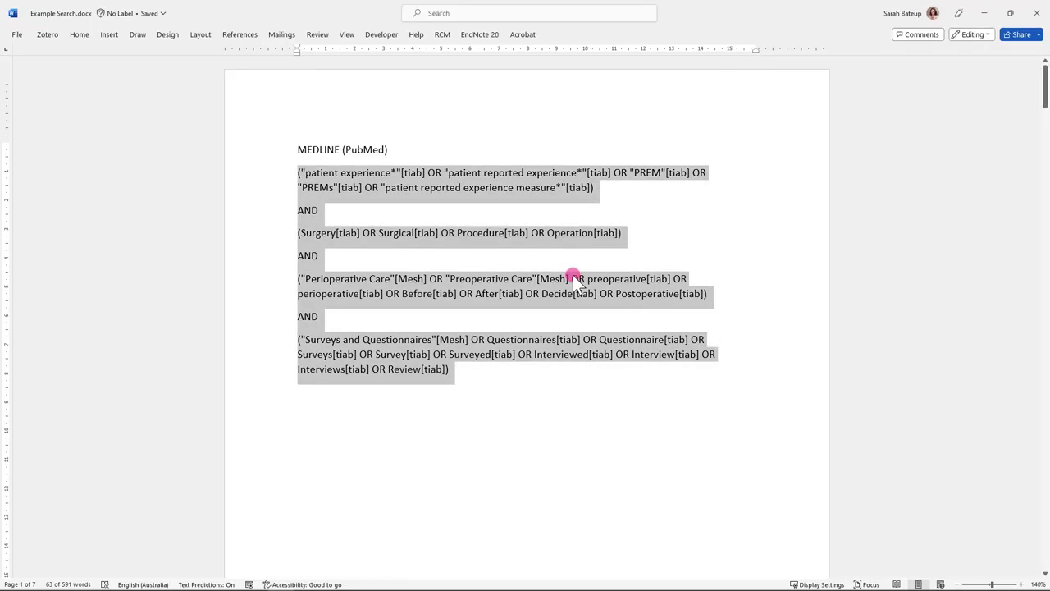
left_click(490, 418)
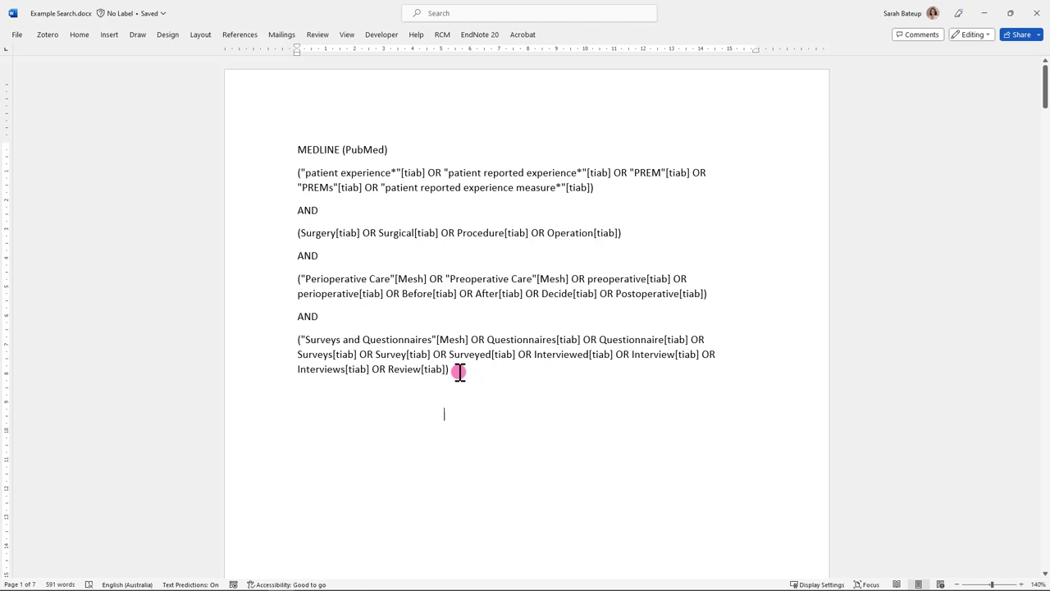
left_click_drag(459, 371, 295, 169)
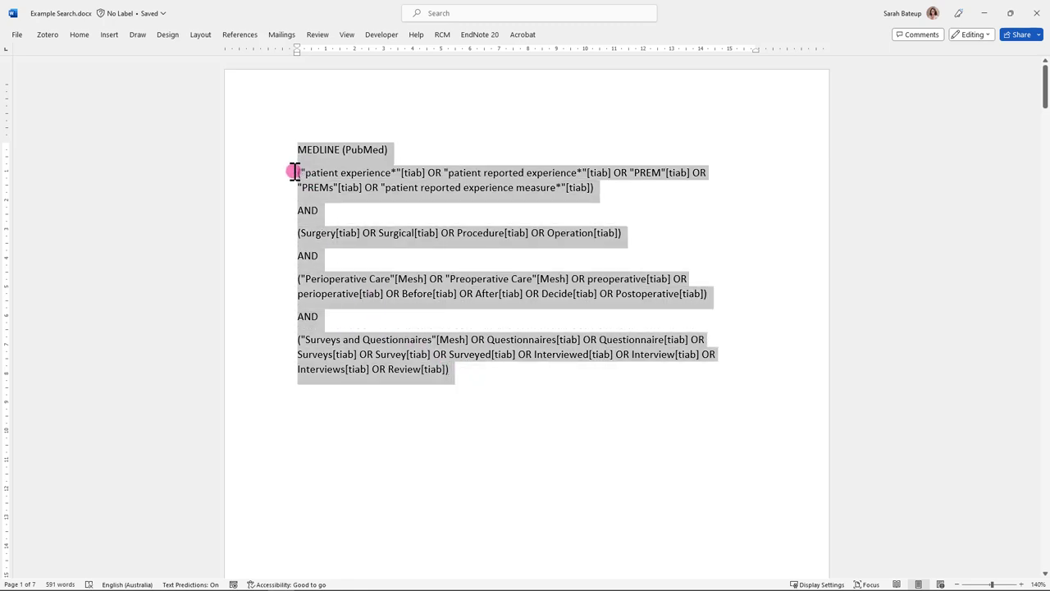
left_click_drag(454, 370, 293, 174)
key("ctrl+c")
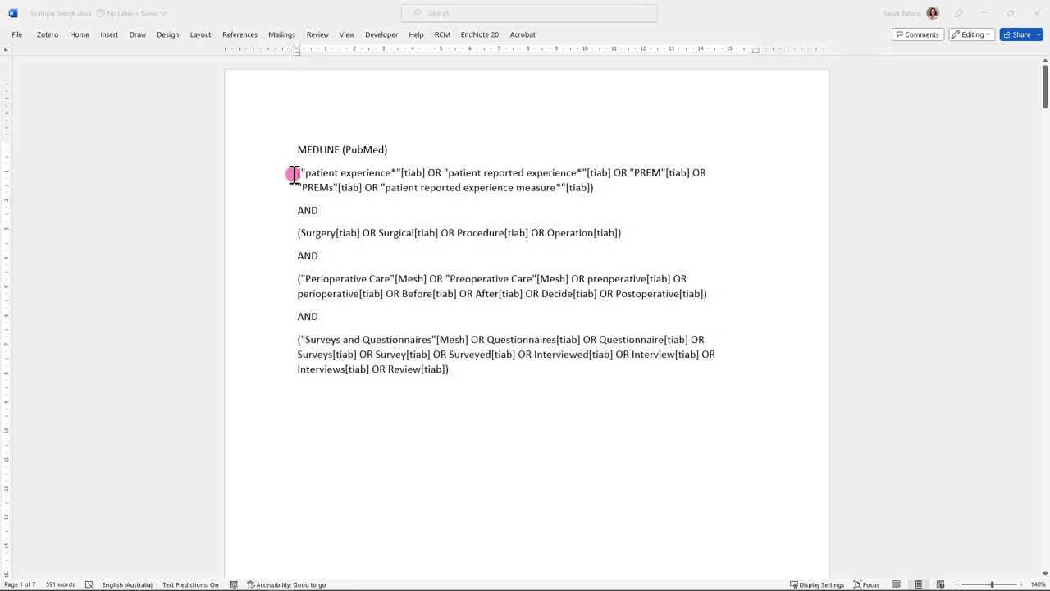
key("alt+Tab")
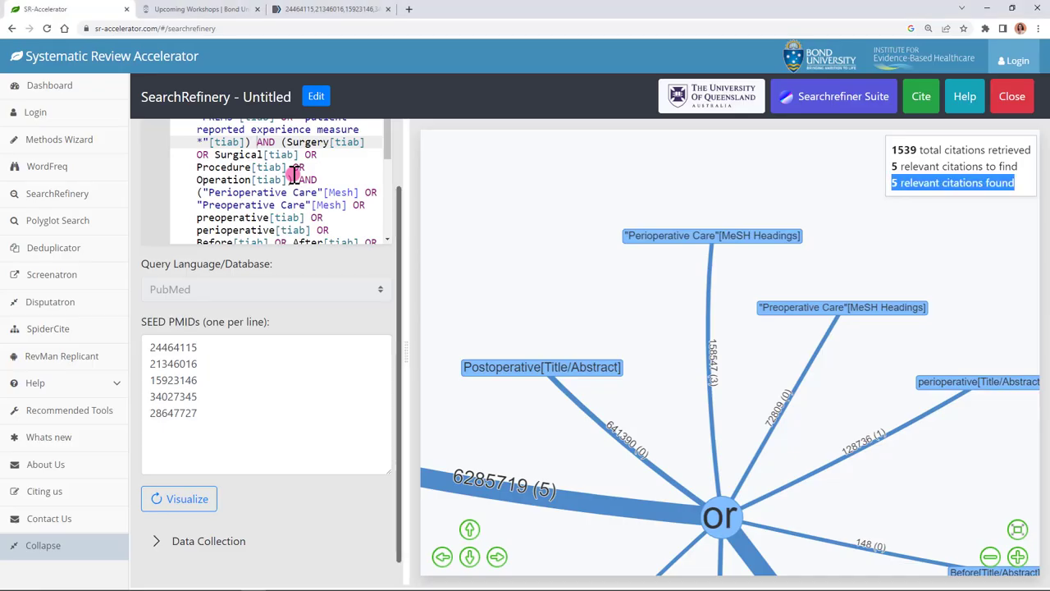
Step: Paste the PubMed query into Polyglot Search and copy its Embase (Elsevier) translation
left_click(47, 221)
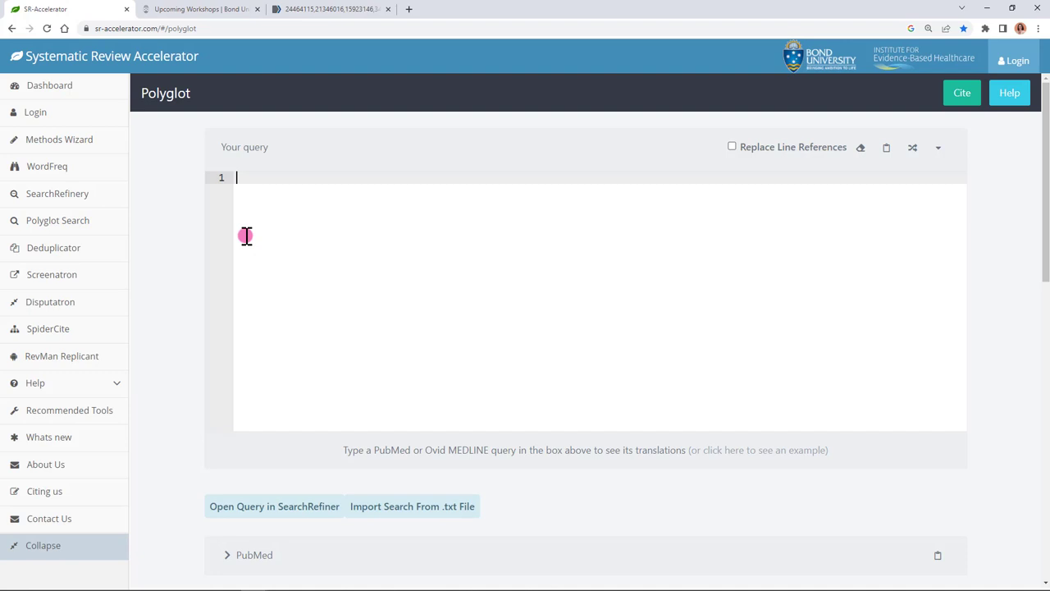
key("ctrl+v")
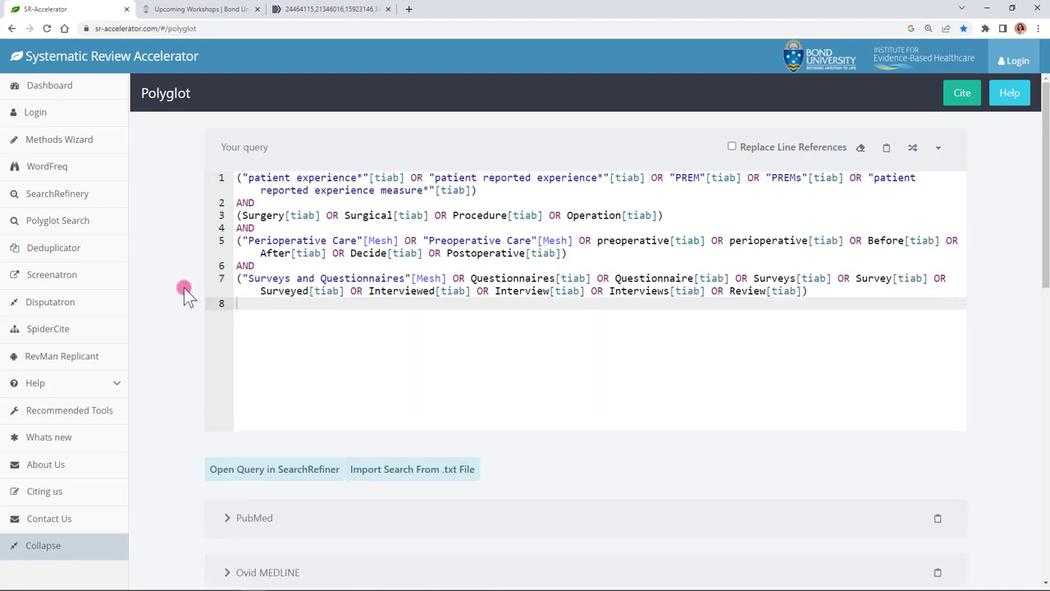
scroll(183, 285, "down", 5)
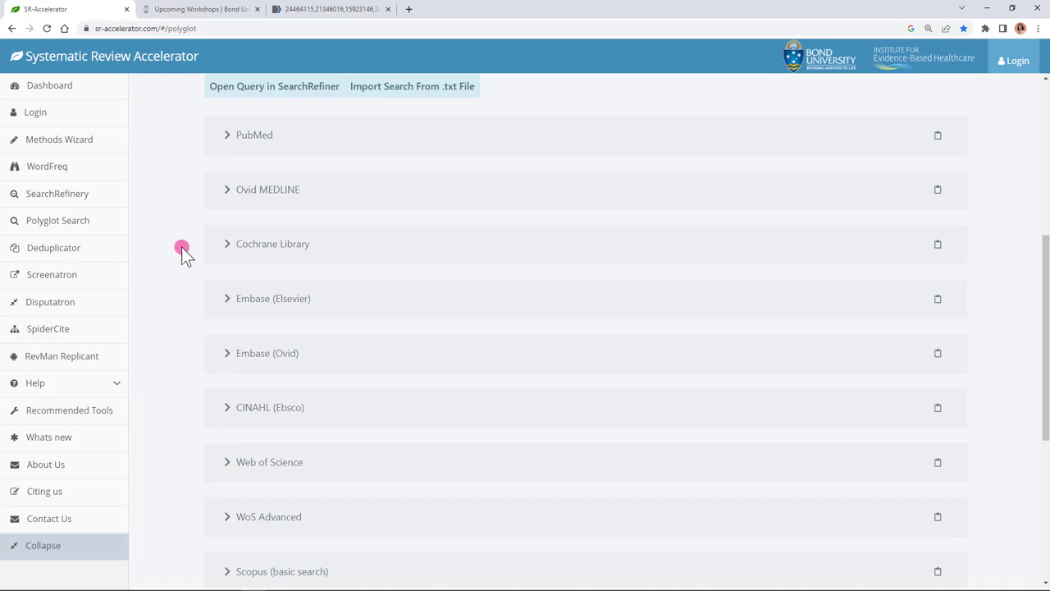
scroll(182, 246, "down", 2)
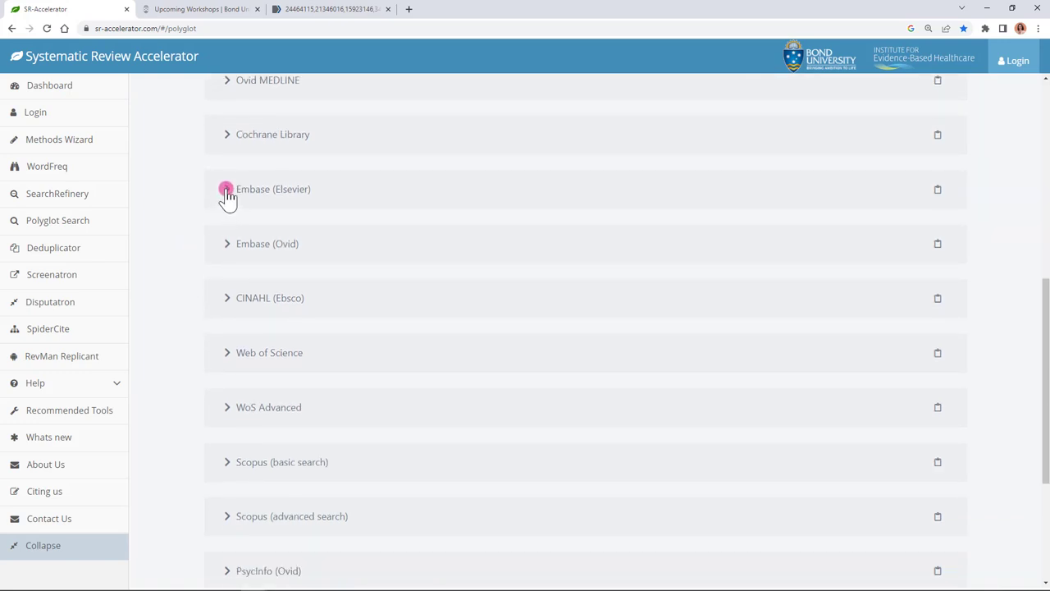
left_click(226, 190)
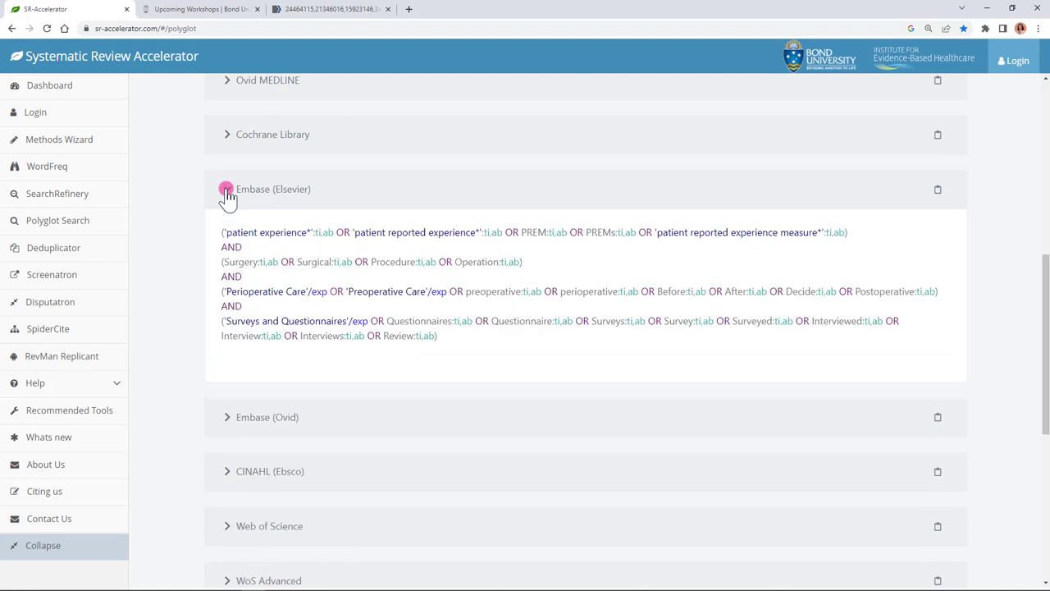
left_click(936, 193)
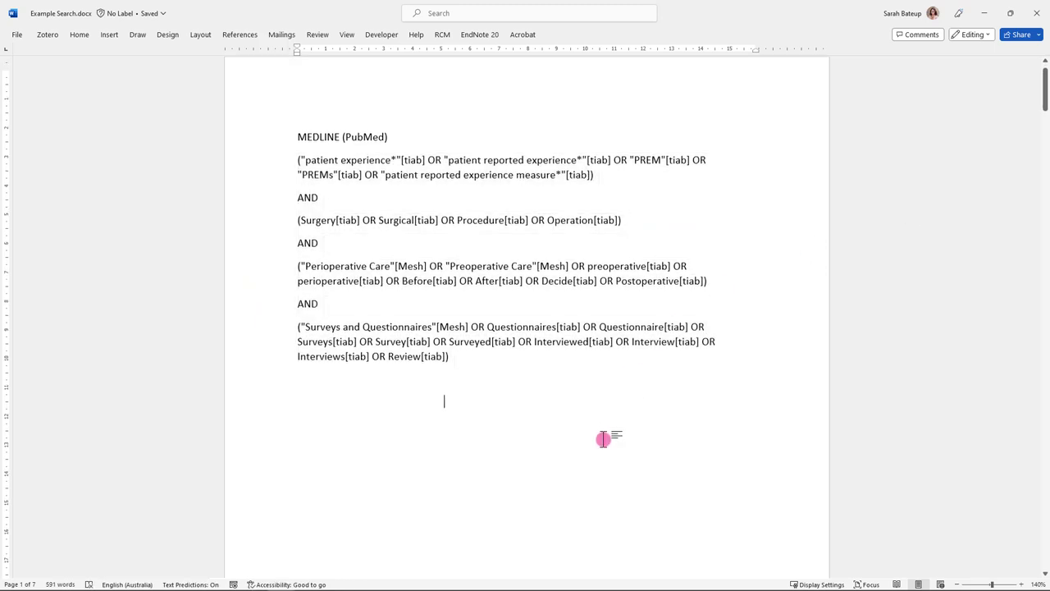
Step: Paste the Embase search string on the empty line below the Embase (Elsevier) heading, undoing a stray page break
scroll(604, 439, "down", 10)
left_click(473, 415)
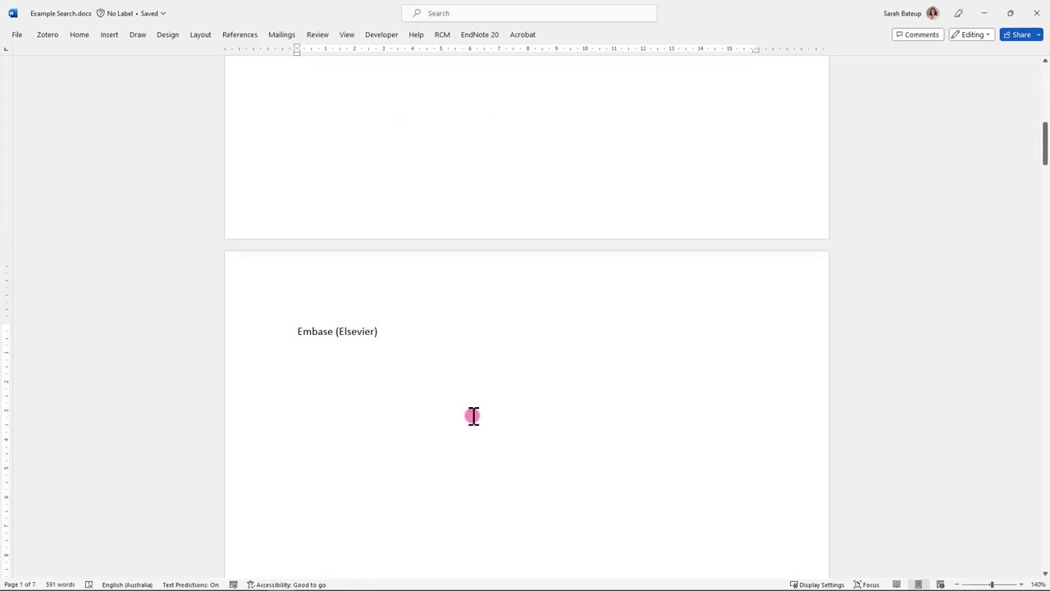
key("ctrl+Return")
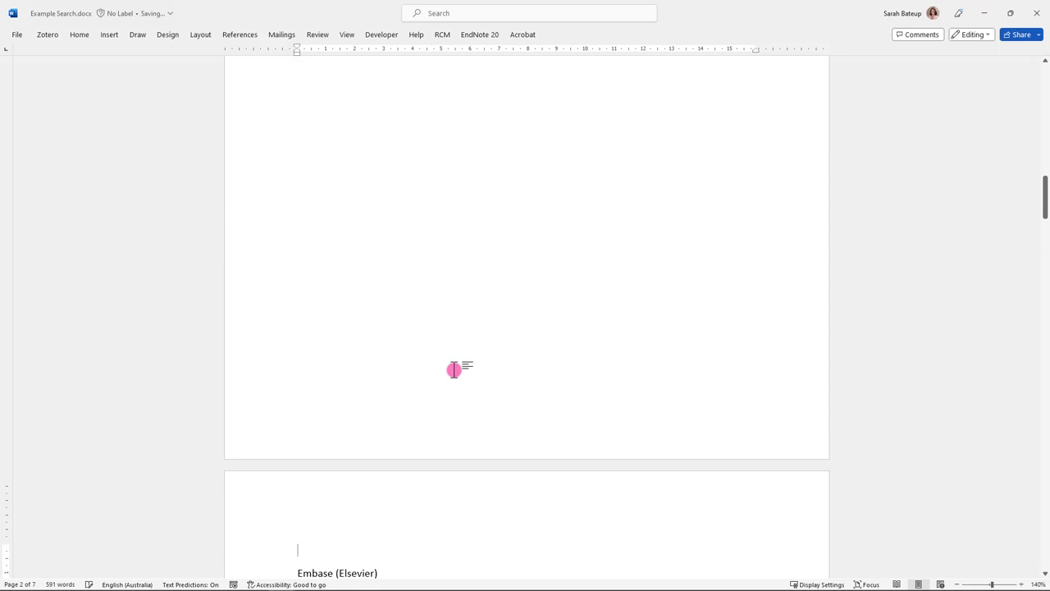
key("ctrl+z")
scroll(423, 353, "up", 3)
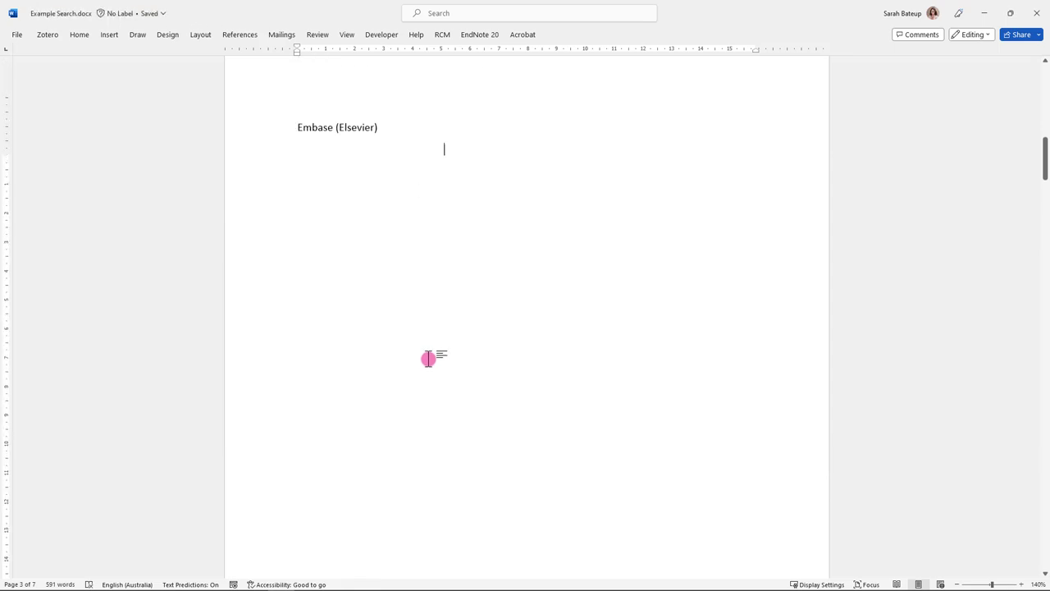
left_click(306, 264)
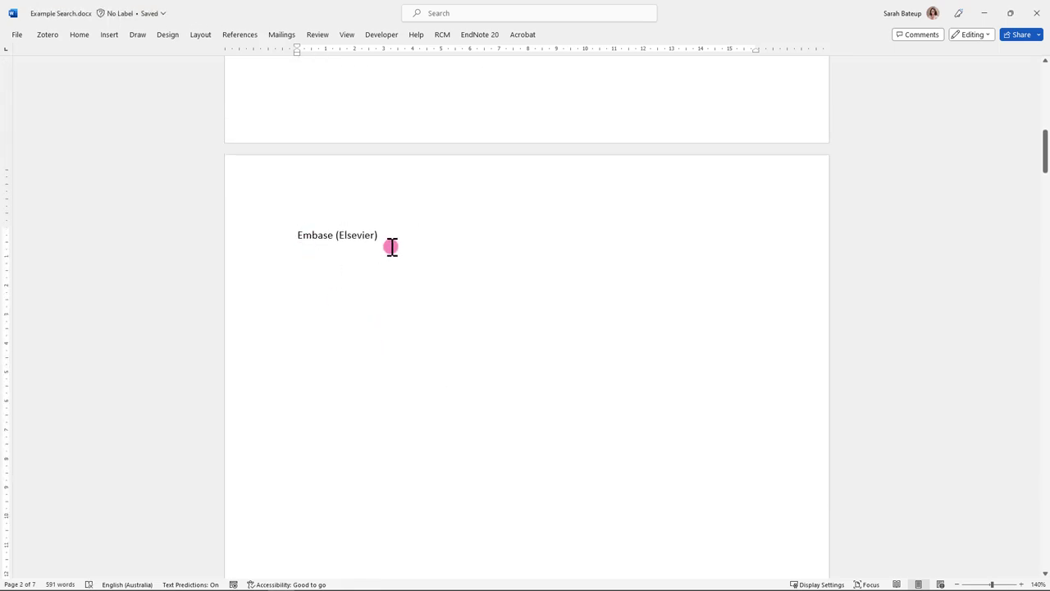
key("ctrl+v")
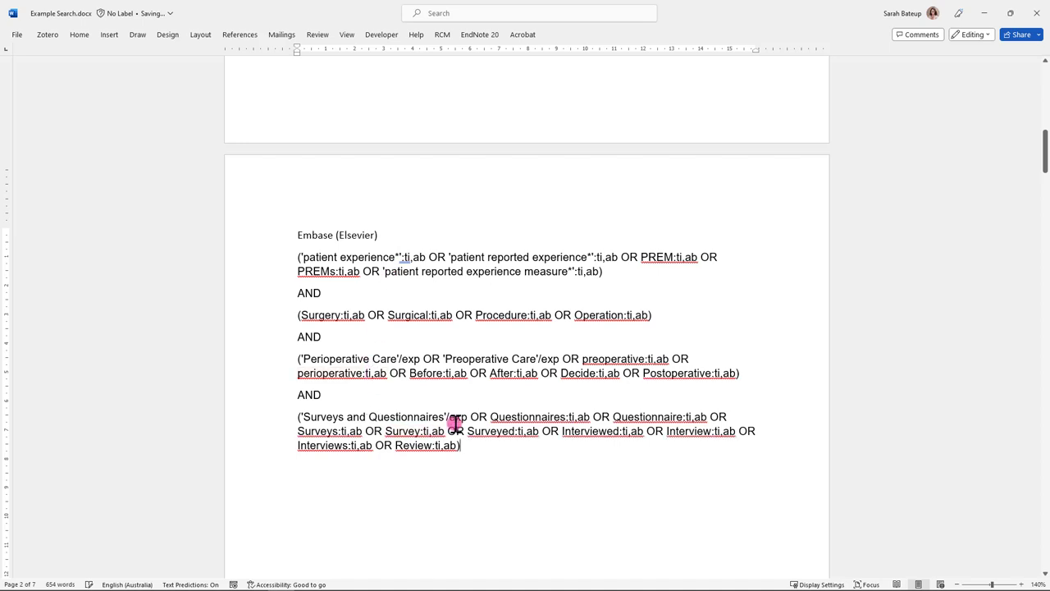
Step: Check the pasted string, highlighting the Surveys and Questionnaires term and selecting the perioperative line
left_click_drag(445, 417, 316, 417)
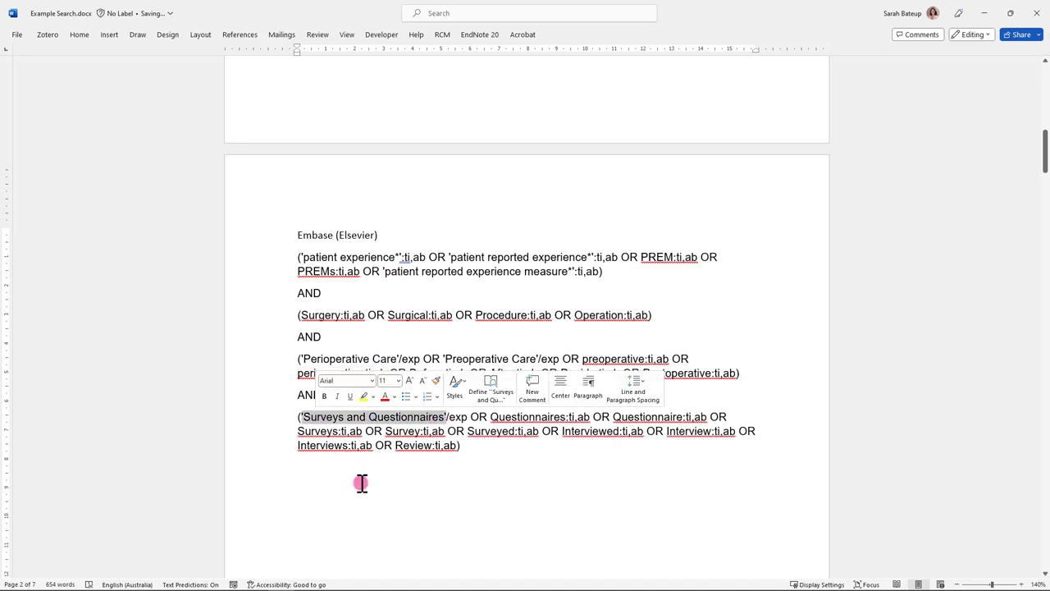
left_click(402, 416)
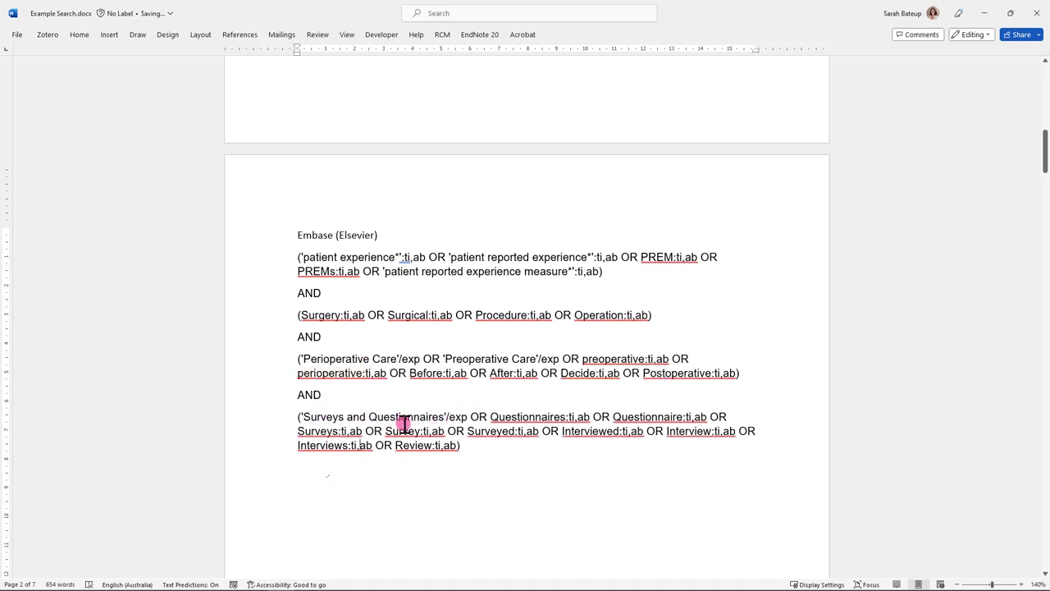
left_click(284, 387)
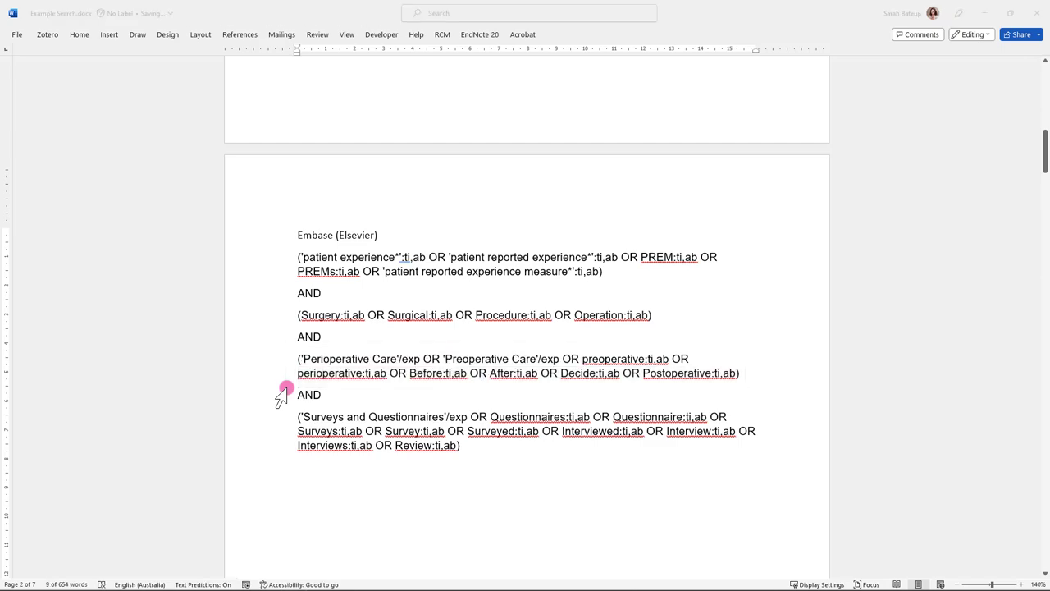